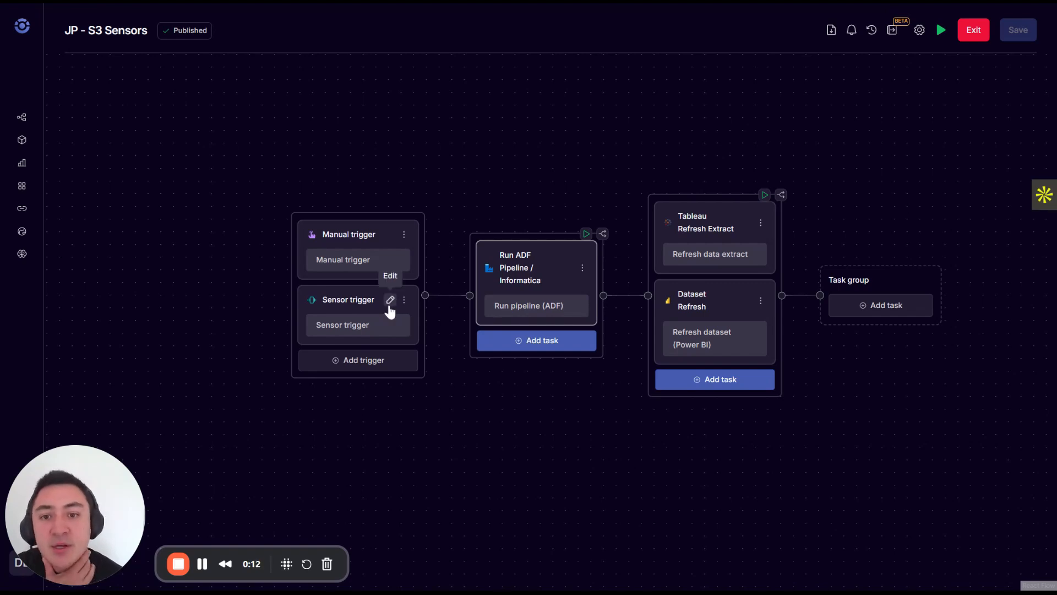
Open the sensor trigger's settings and examine its schedule, excluded dates, timeout, sensor checks and run inputs.
click(389, 301)
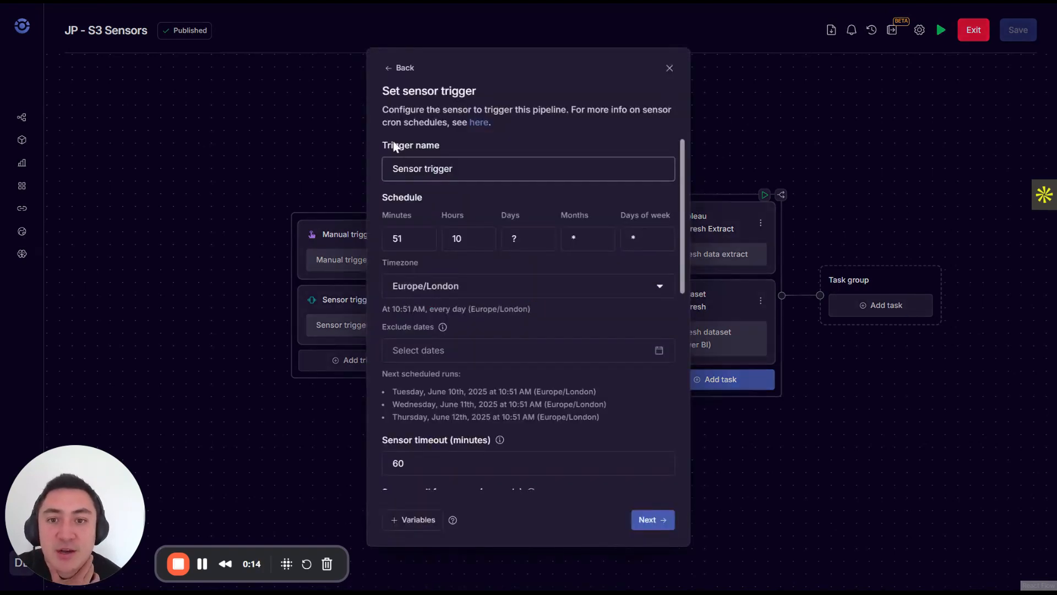
scroll(496, 242, down, 2)
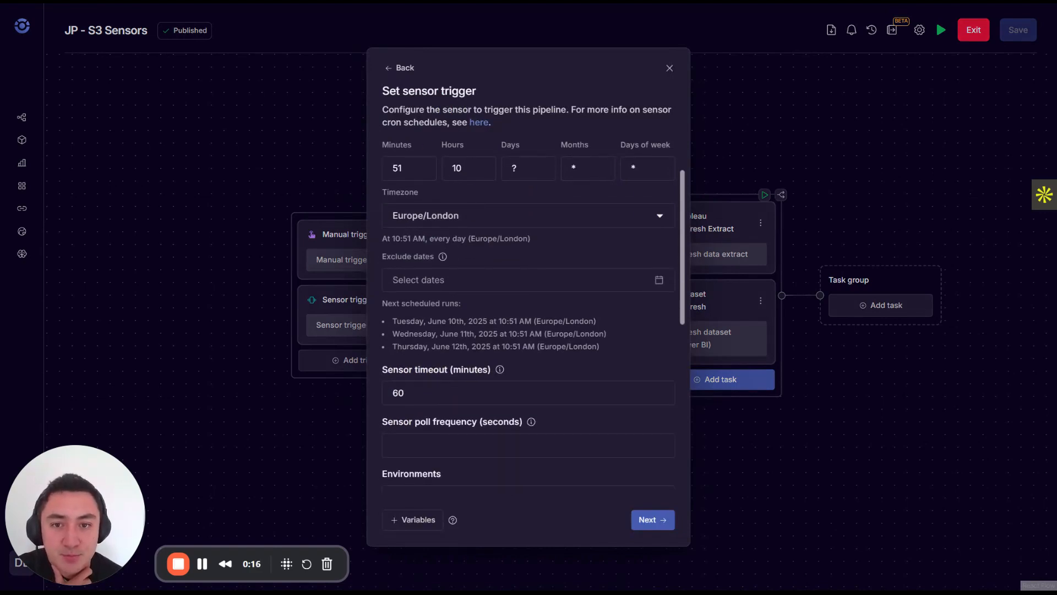
scroll(527, 267, up, 2)
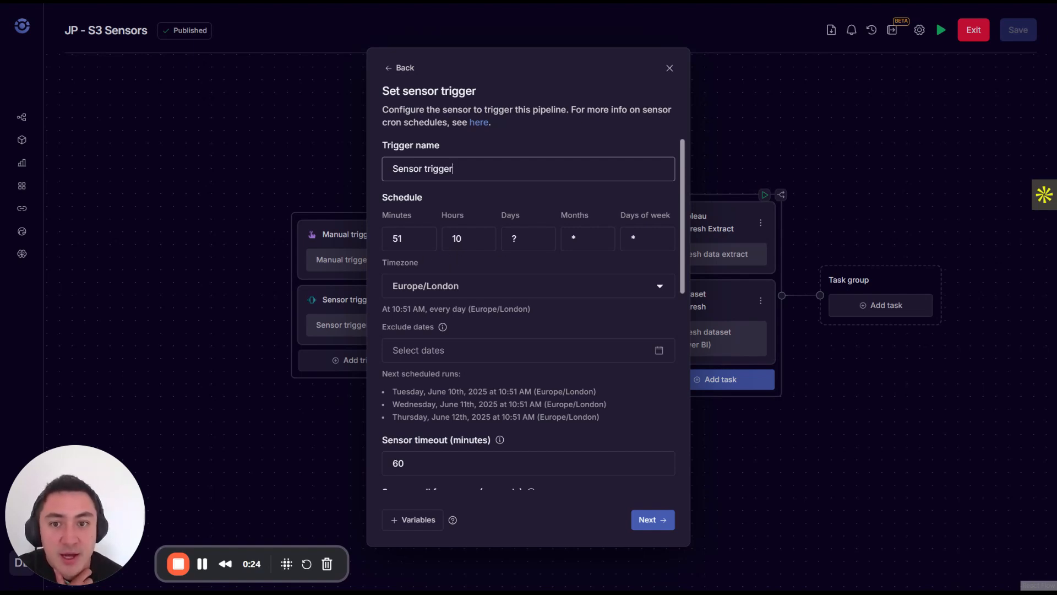
scroll(477, 302, down, 2)
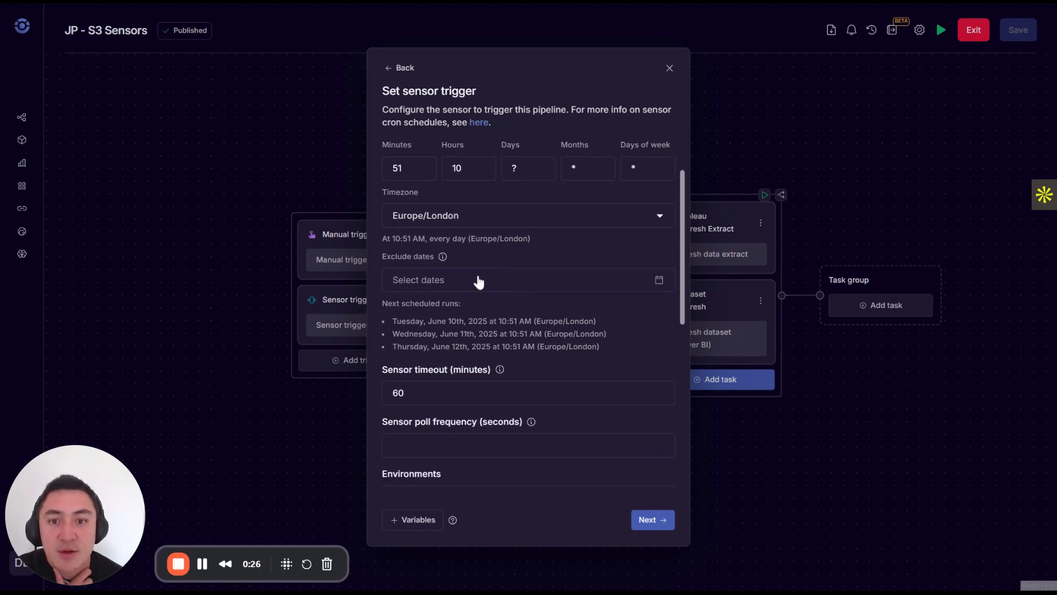
click(495, 282)
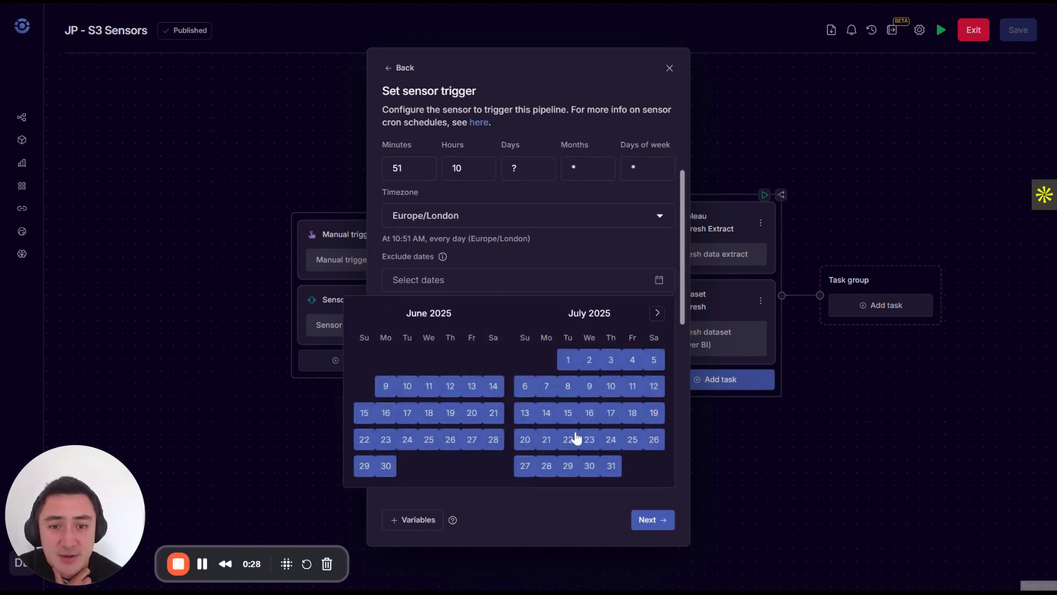
click(548, 255)
click(524, 281)
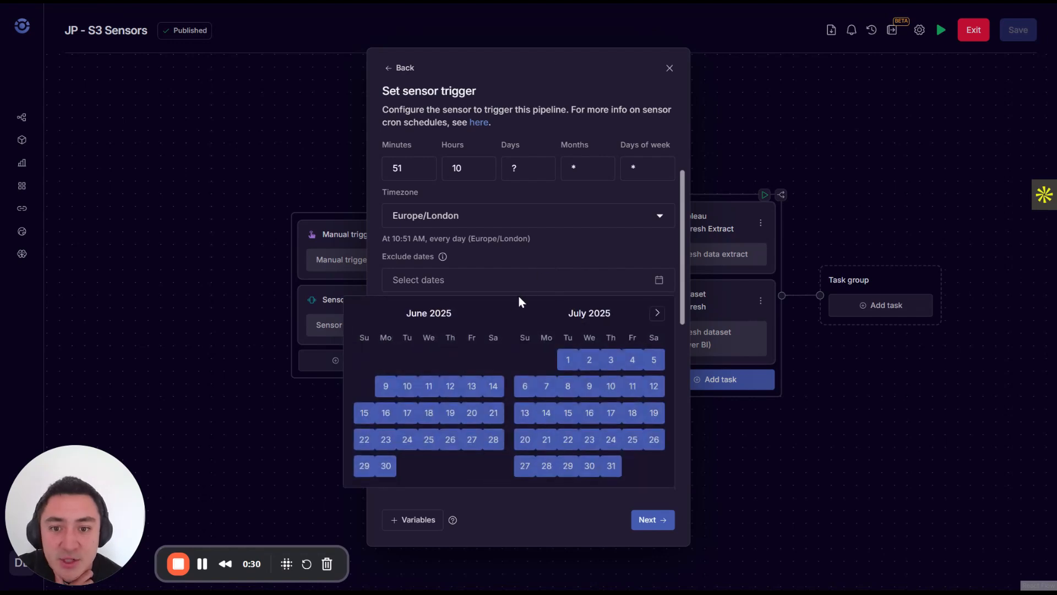
click(378, 247)
scroll(385, 251, down, 3)
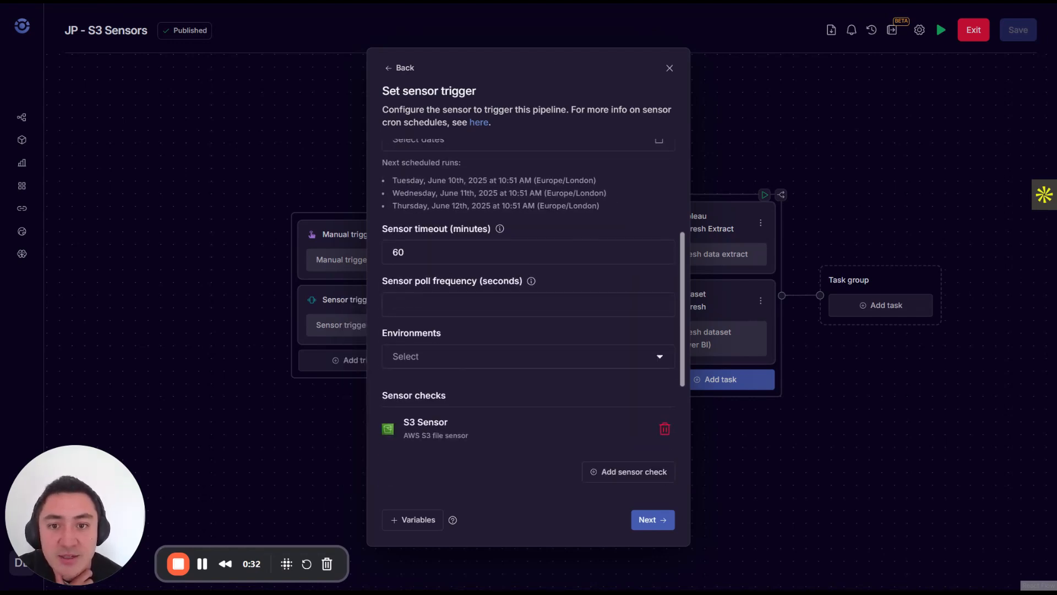
click(443, 253)
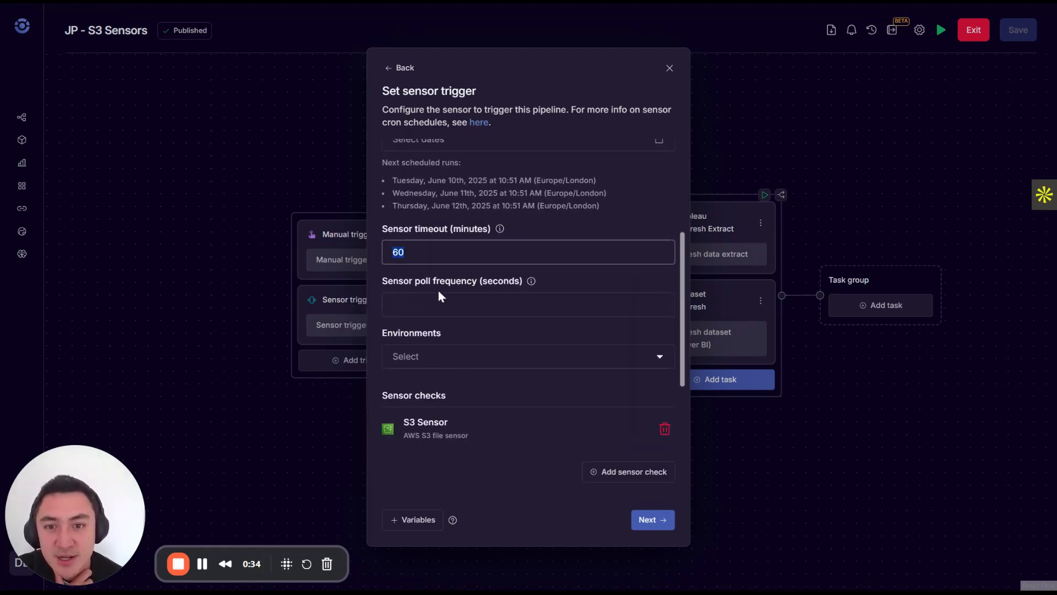
scroll(438, 292, up, 4)
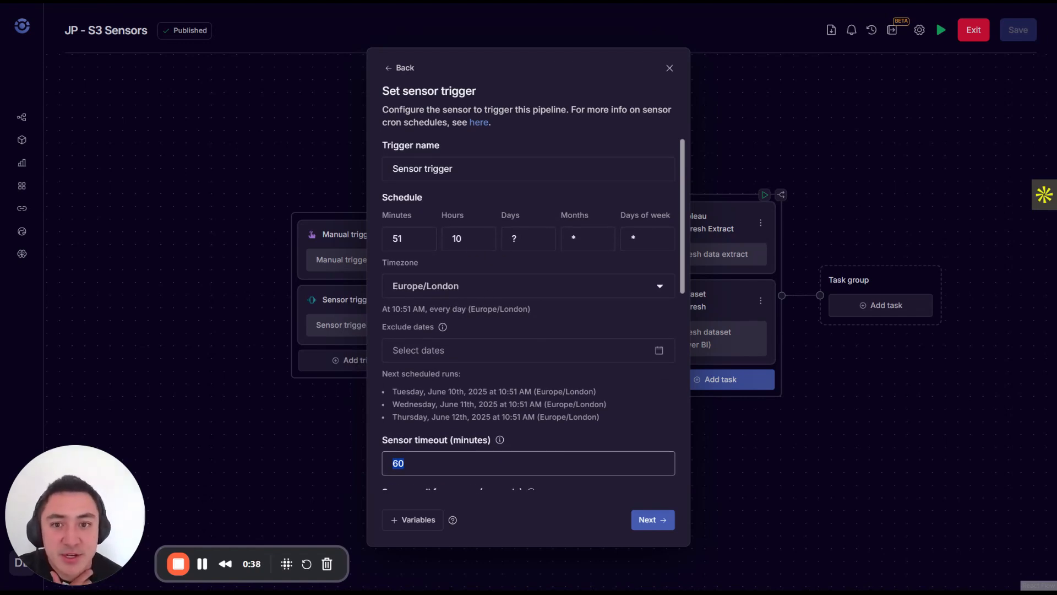
scroll(484, 352, down, 3)
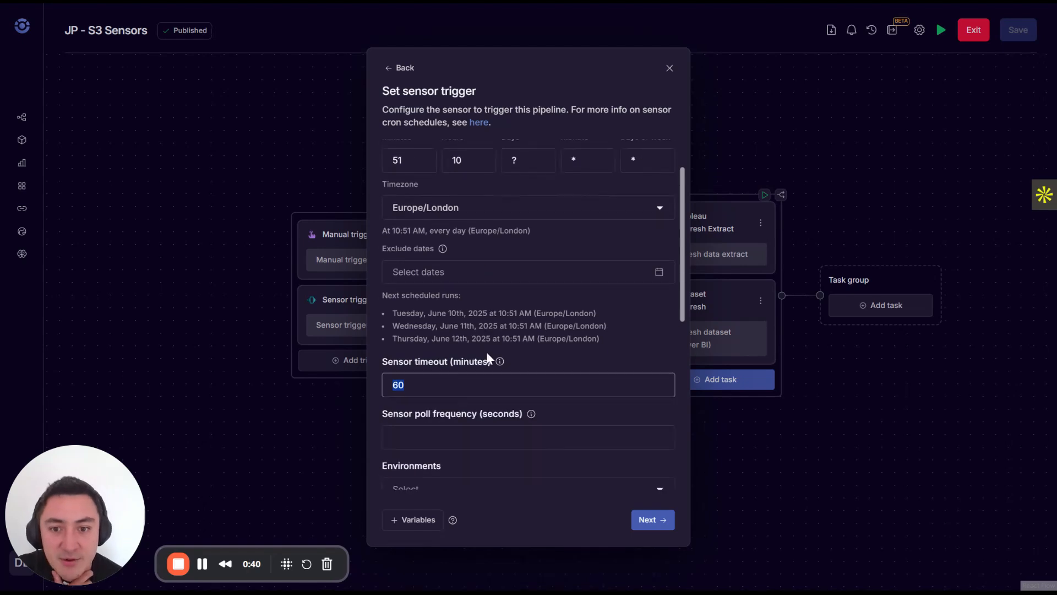
scroll(448, 348, down, 3)
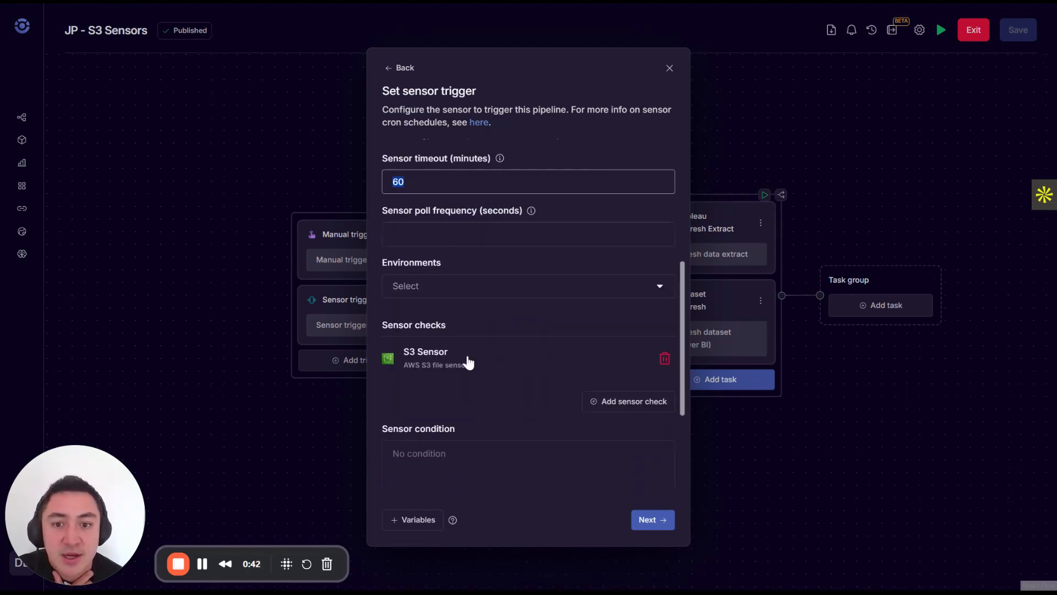
scroll(468, 361, up, 1)
scroll(557, 297, down, 4)
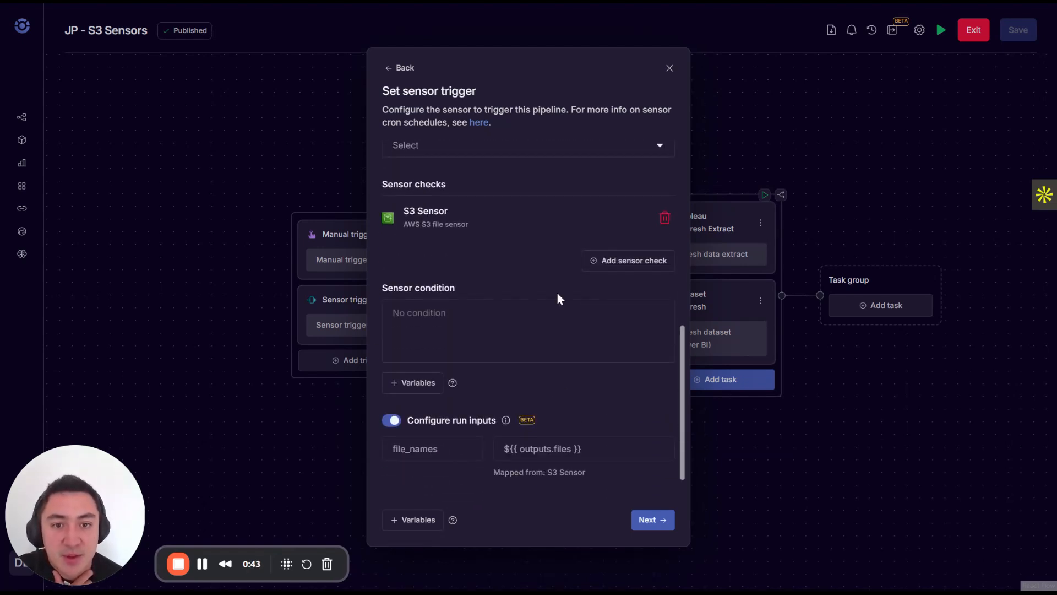
Open the S3 Sensor check for editing, choose AWS S3 file sensor as its type and check the bucket name.
click(444, 225)
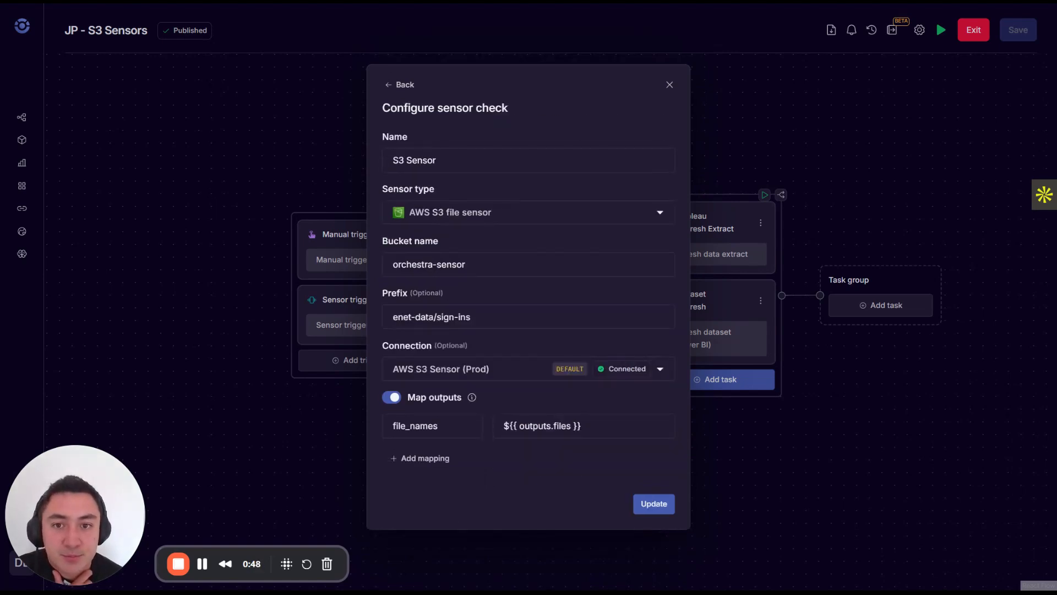
click(464, 219)
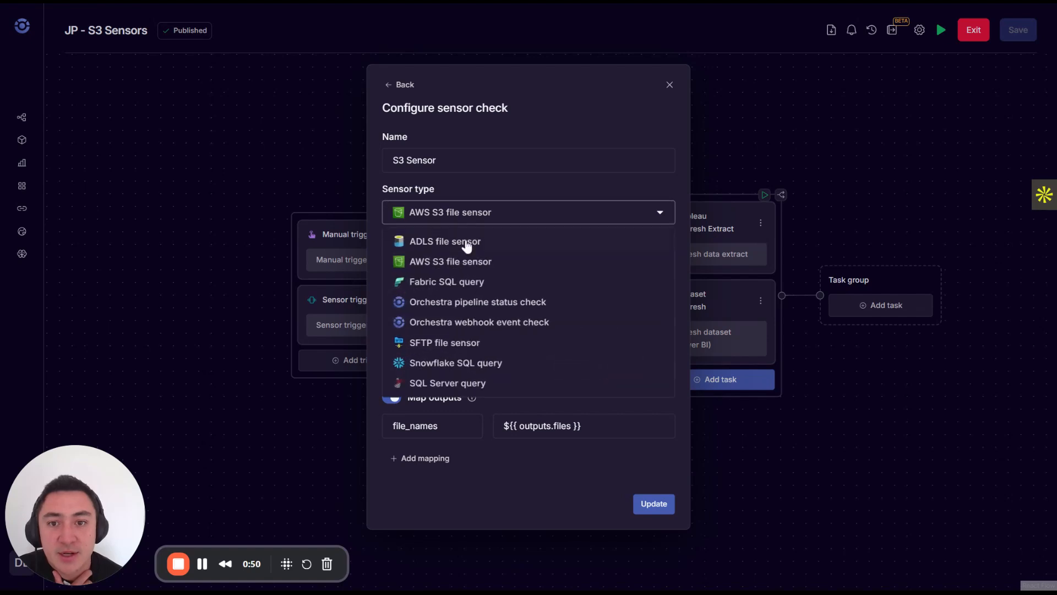
click(473, 267)
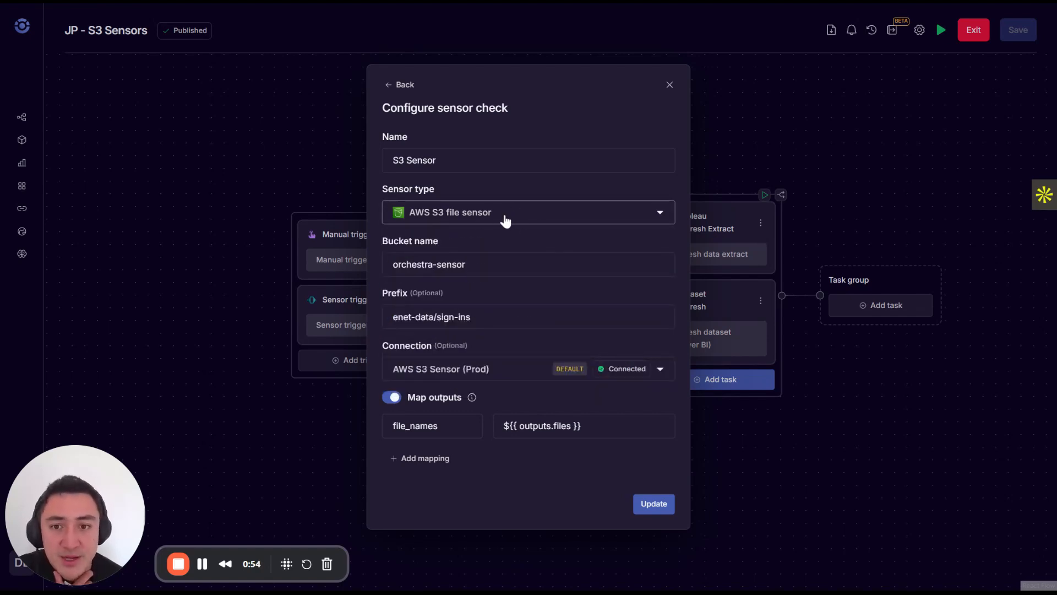
click(466, 264)
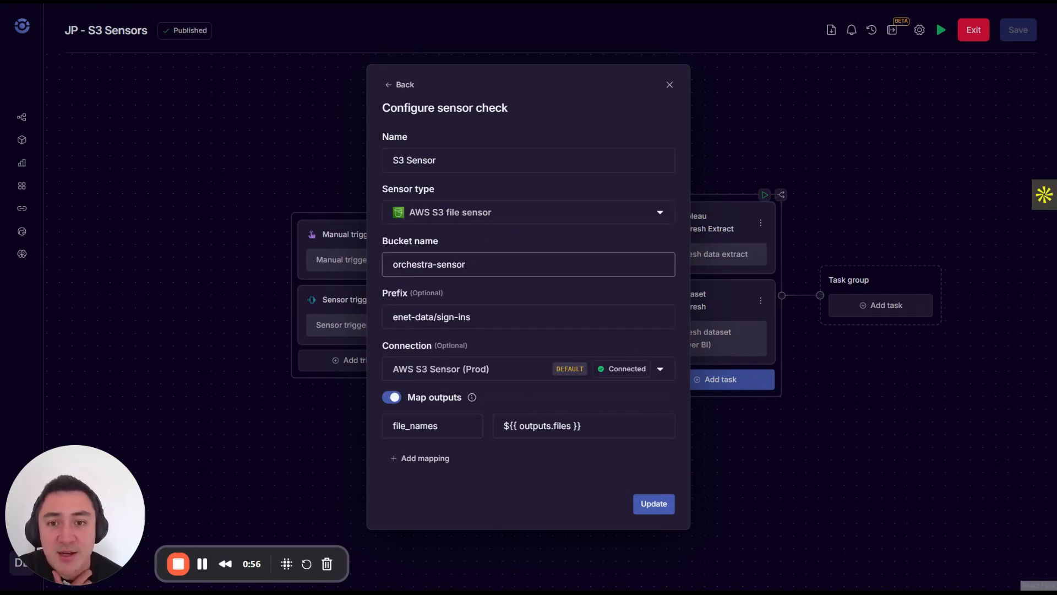
drag(466, 264, 412, 265)
click(466, 265)
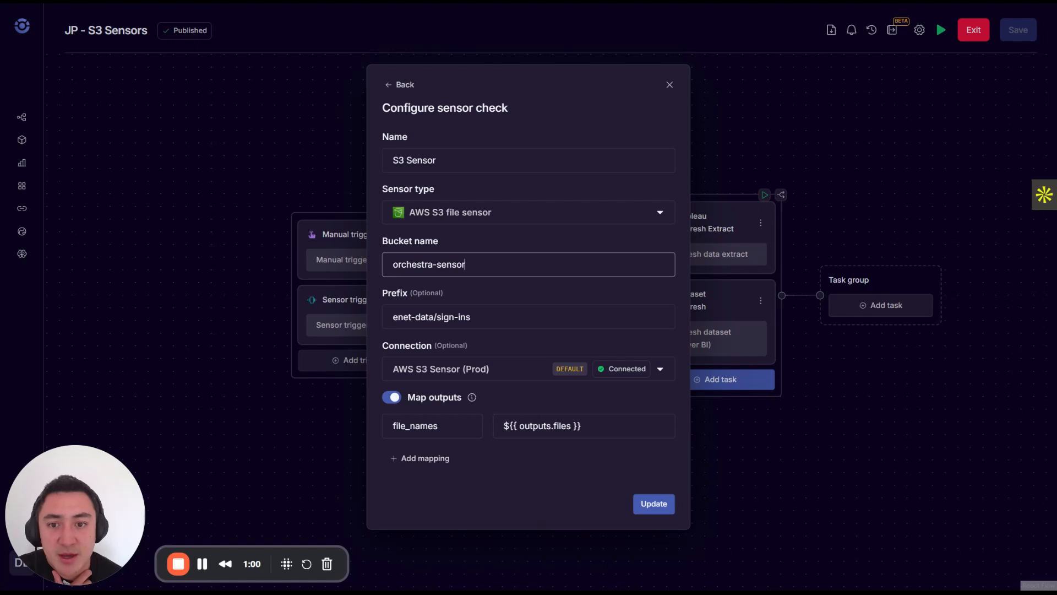
Correct the sensor check's prefix to event-data/sign-ins.
double_click(402, 316)
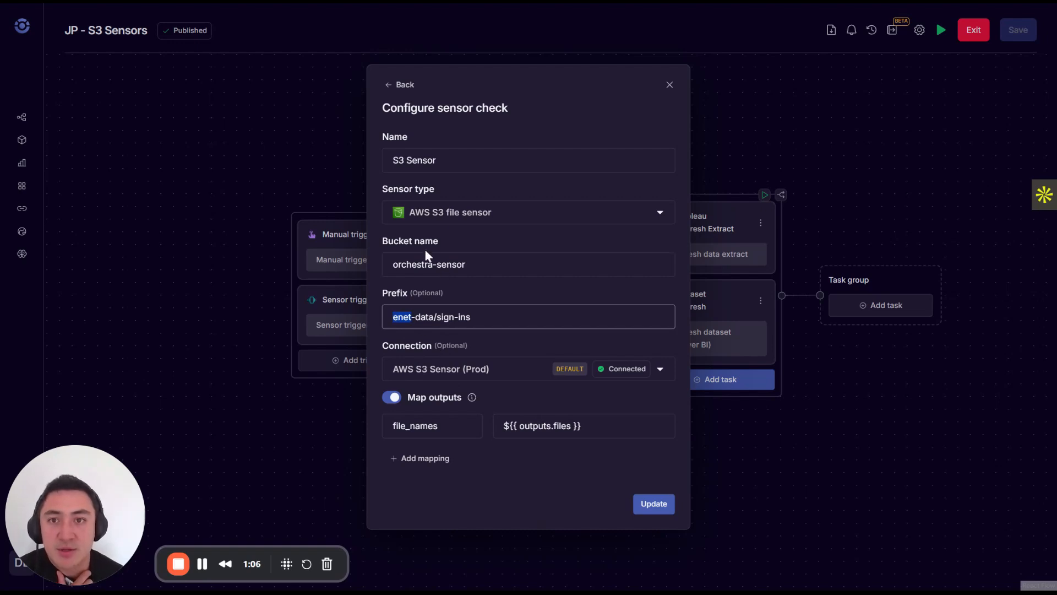
click(411, 2)
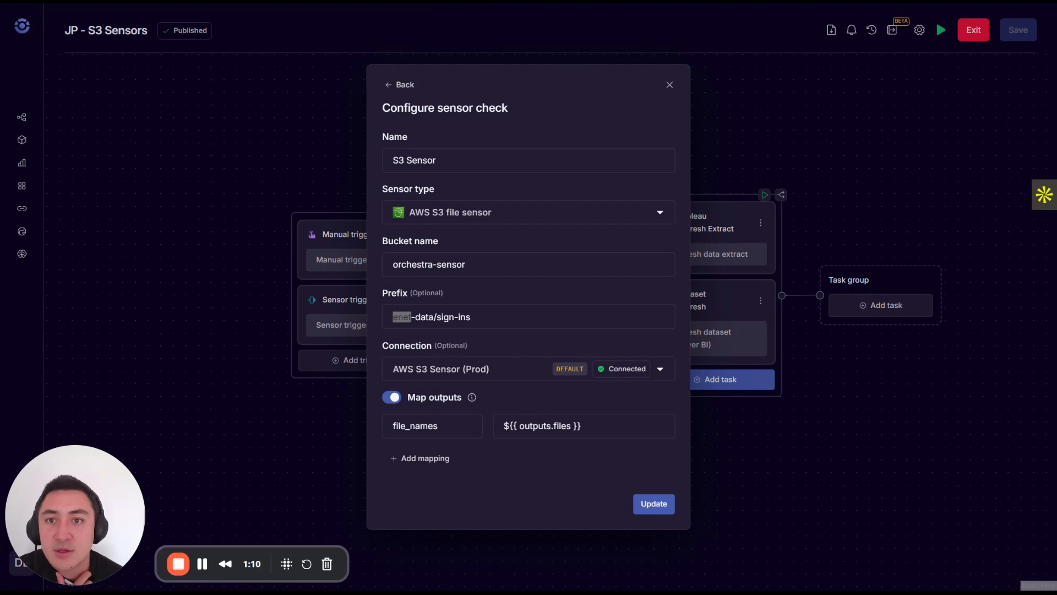
click(430, 2)
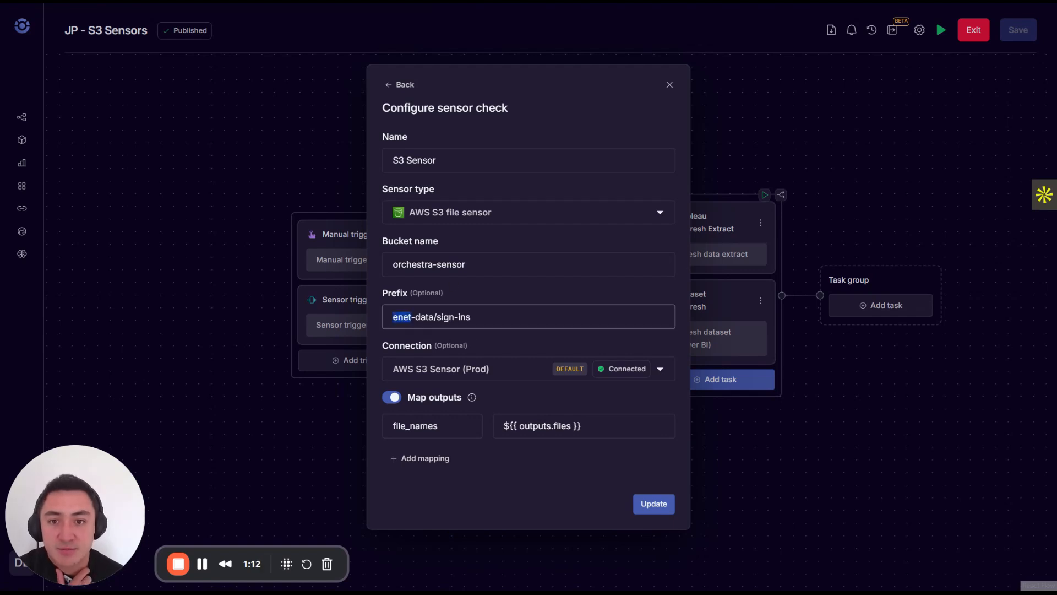
click(403, 316)
key(BackSpace)
key(BackSpace)
text(ve)
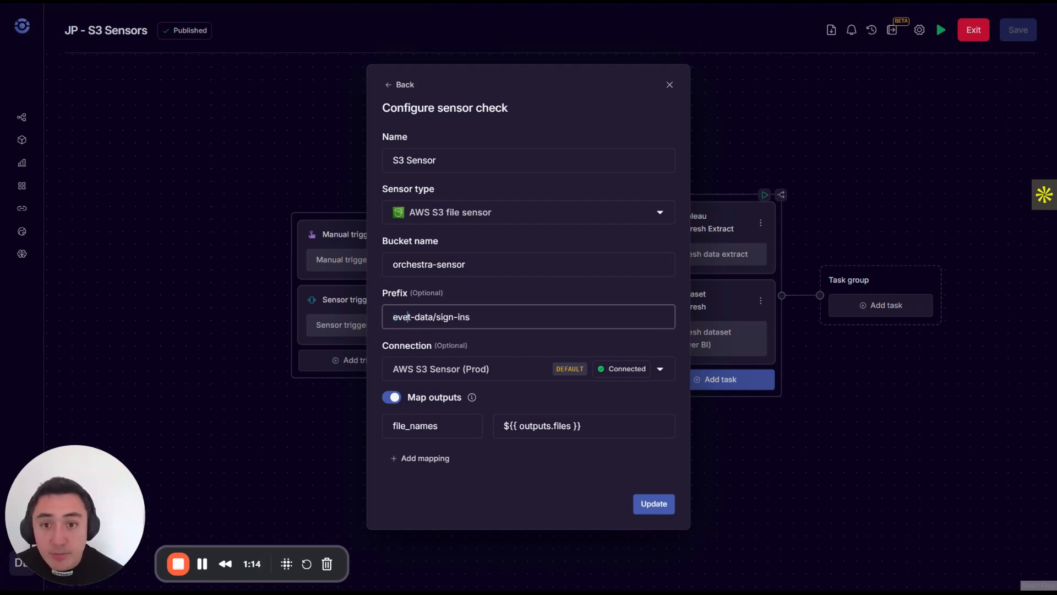
text(n)
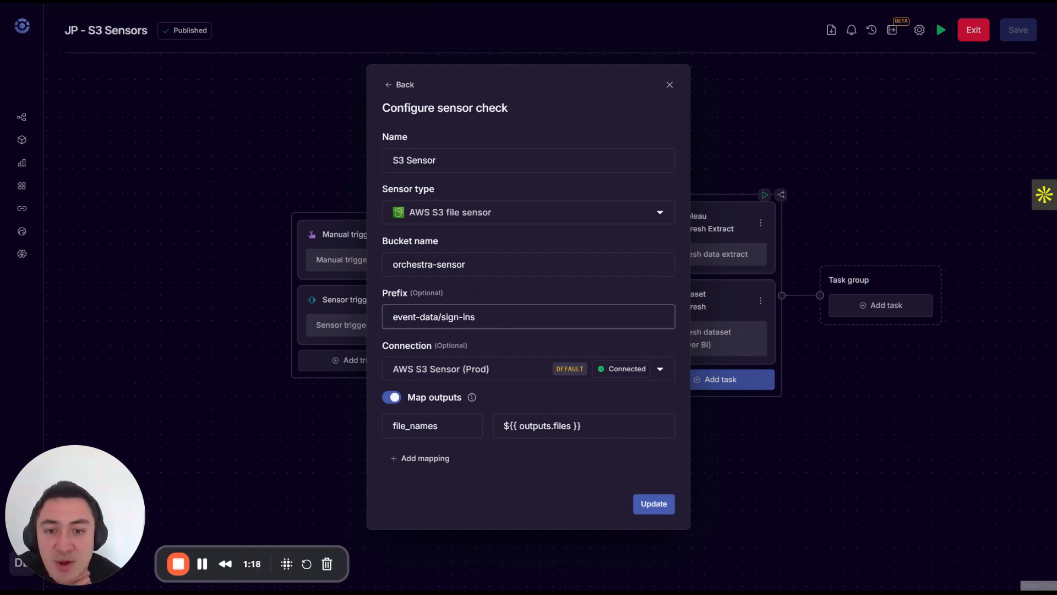
Check the file_names output mapping, then update the sensor check and apply the sensor trigger settings.
triple_click(560, 426)
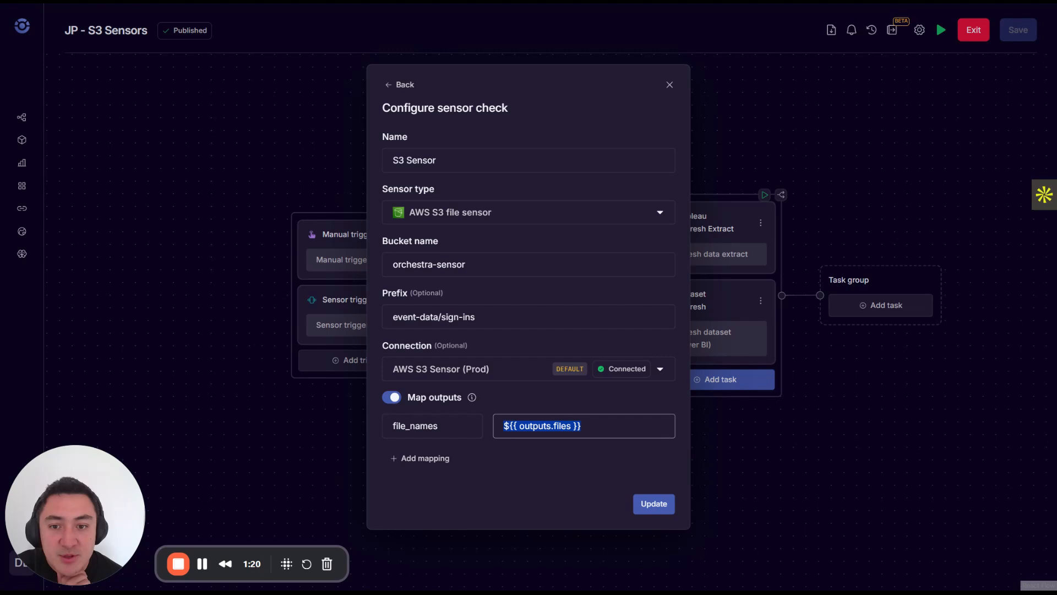
double_click(428, 426)
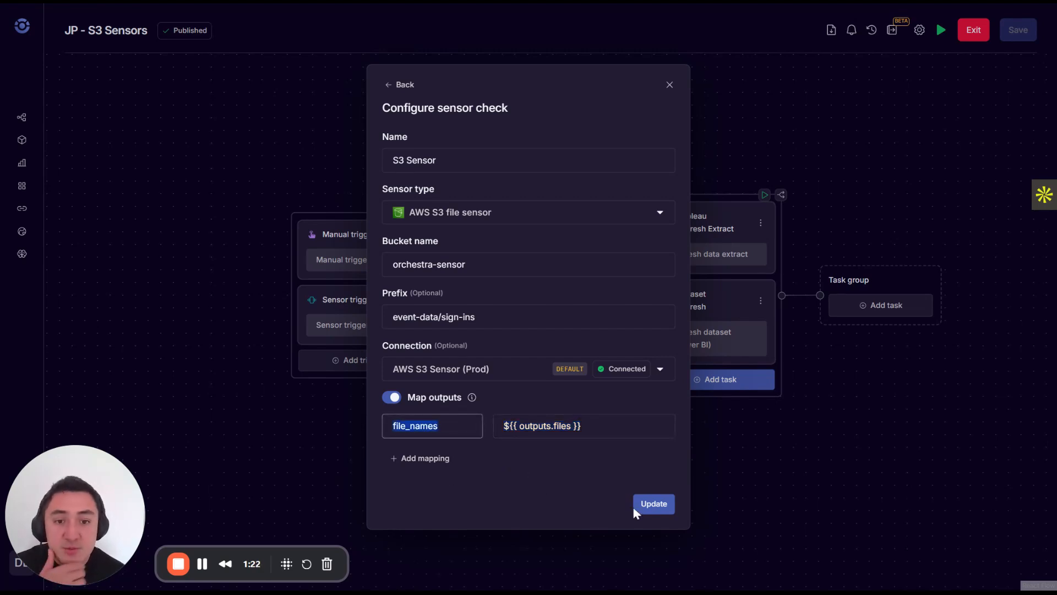
click(652, 504)
click(659, 524)
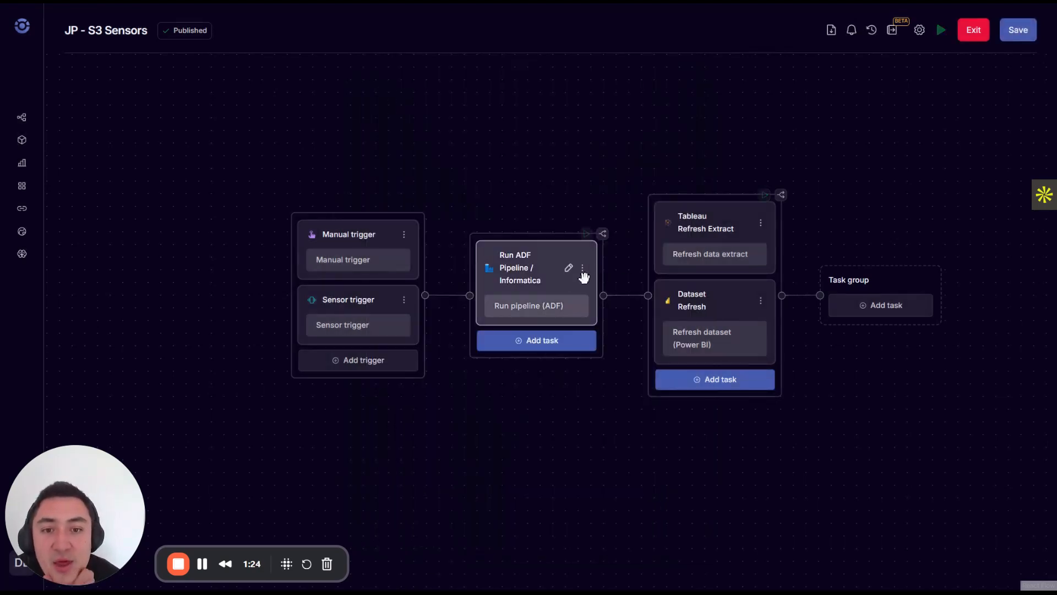
Open the Run ADF Pipeline / Informatica task and start a JSON object with the key "file_names" in its pipeline run parameters.
click(567, 271)
click(302, 424)
scroll(331, 385, down, 4)
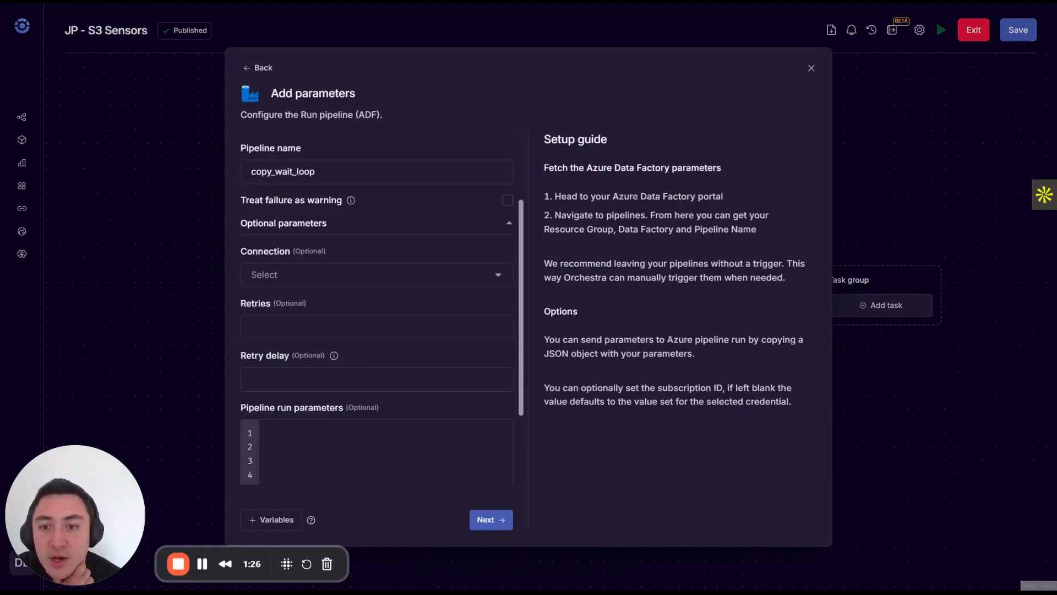
scroll(333, 290, up, 4)
scroll(333, 290, down, 4)
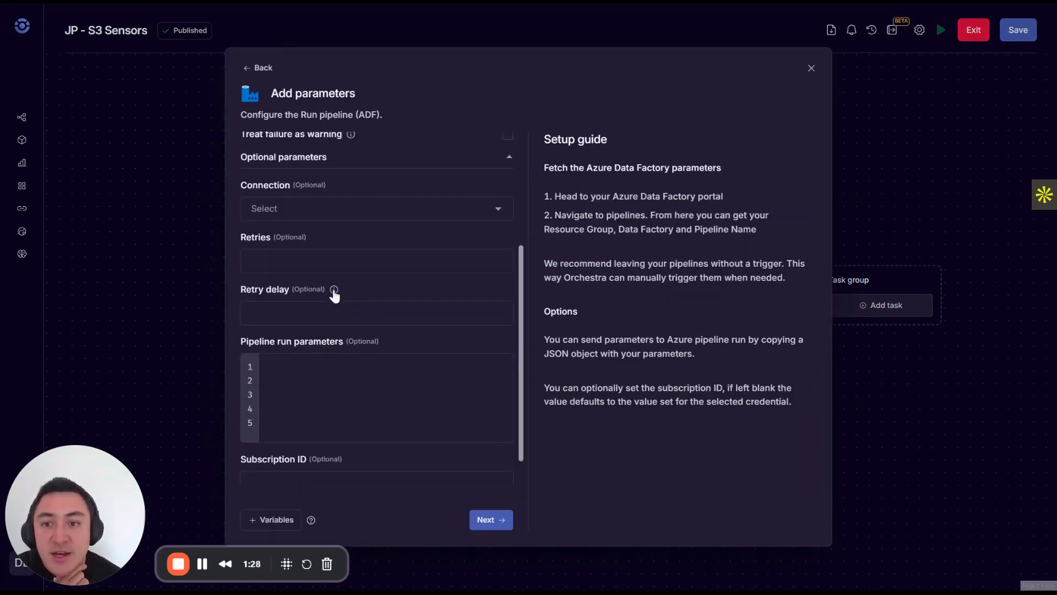
scroll(332, 290, up, 4)
scroll(377, 308, up, 1)
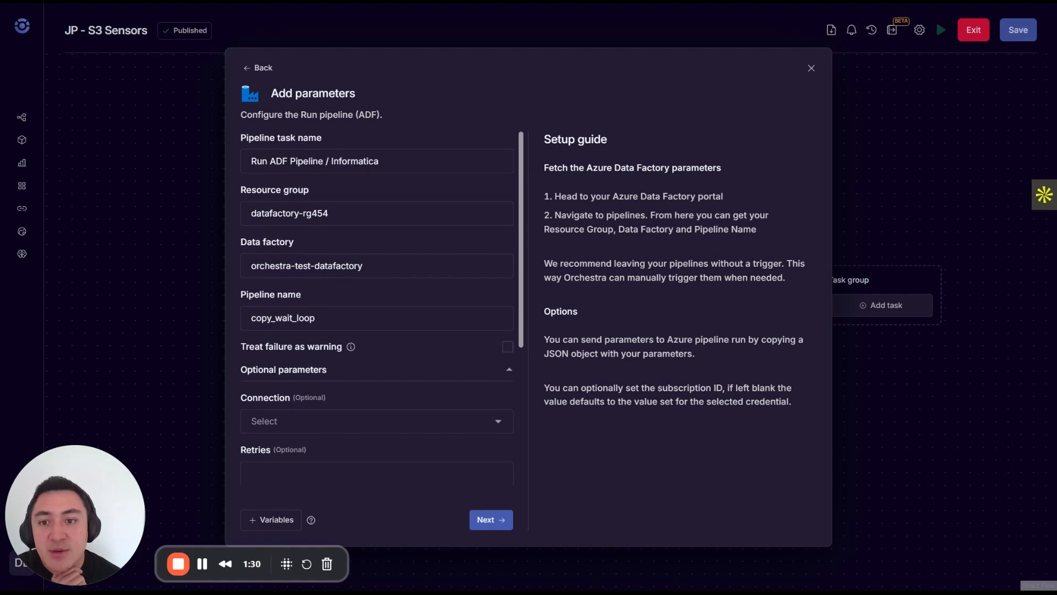
scroll(331, 449, down, 4)
click(329, 383)
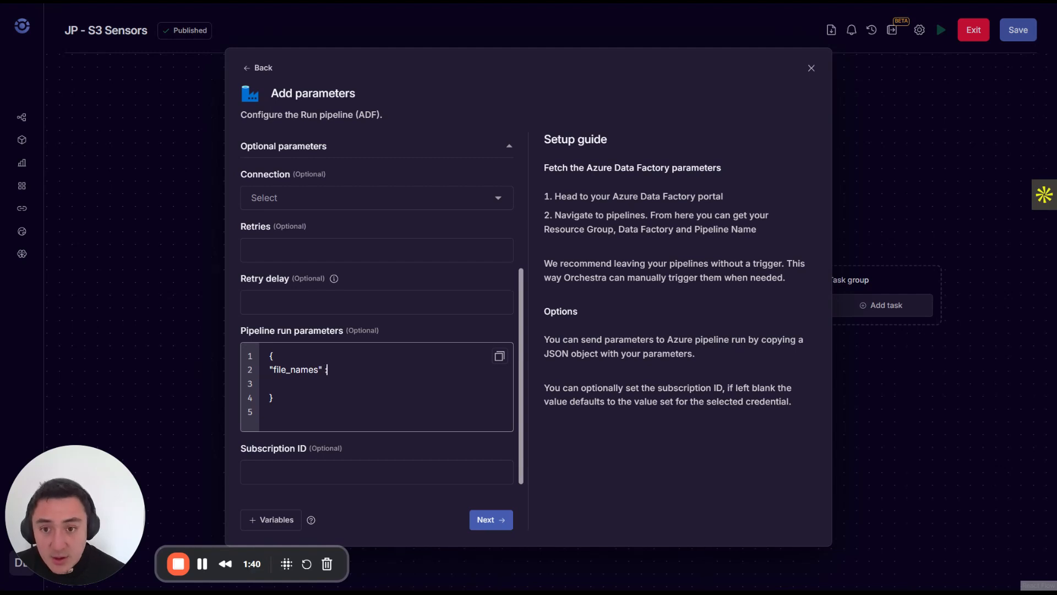
Insert the pipeline input variable ${{ inputs.file_names }} as the "file_names" value, confirm the task's parameters and dismiss the notification.
click(289, 522)
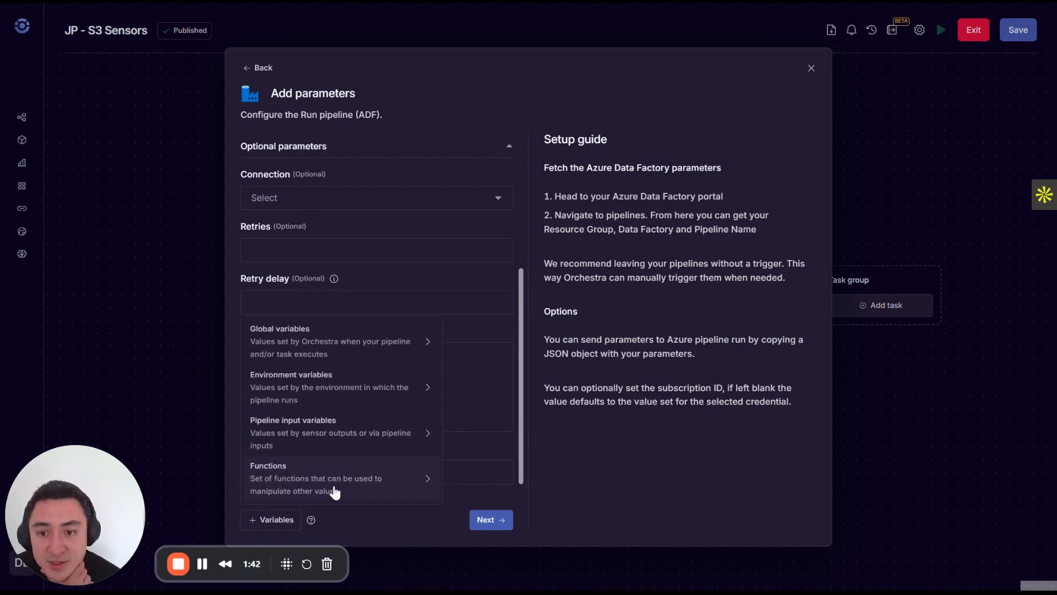
mouse_move(338, 436)
click(471, 430)
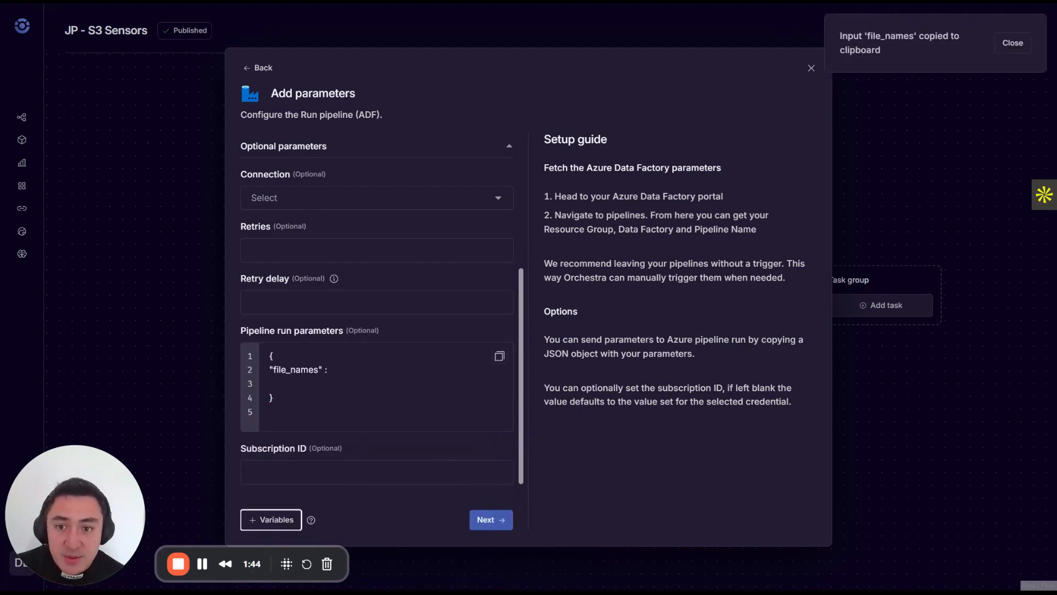
key(ctrl+v)
click(495, 518)
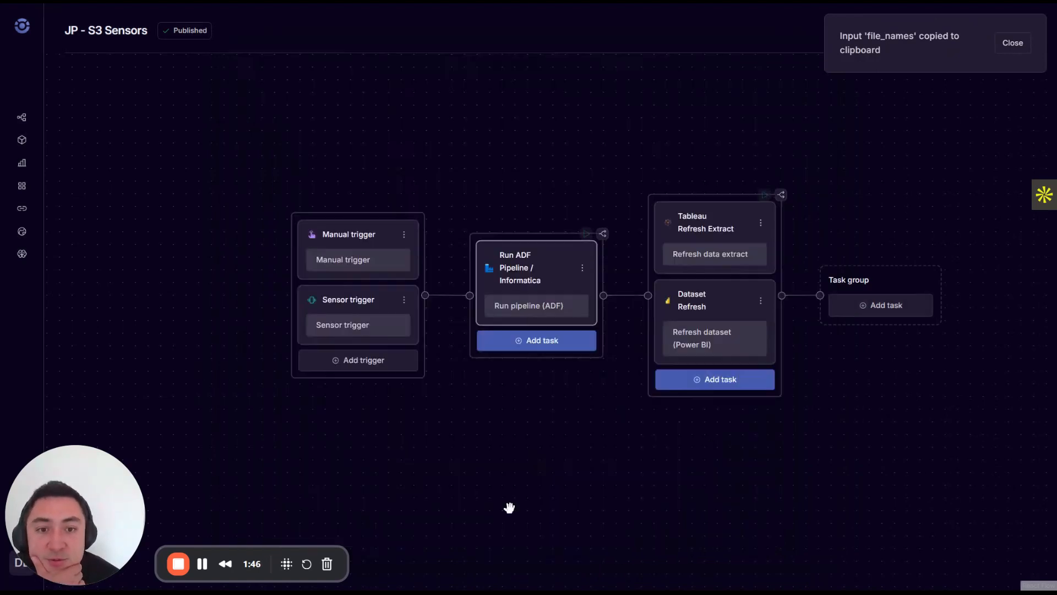
click(1012, 42)
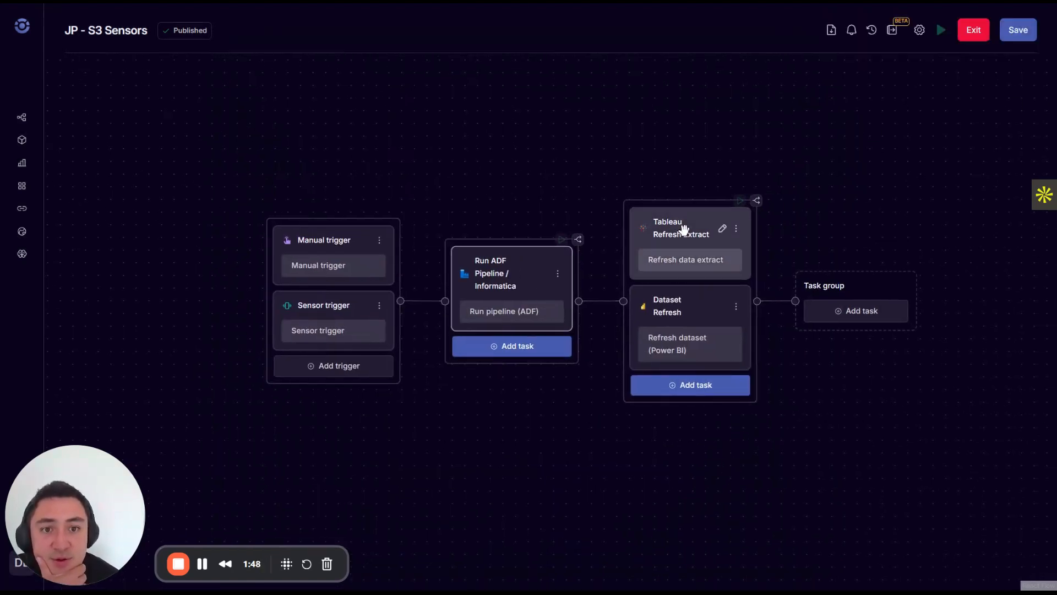
click(679, 250)
click(688, 314)
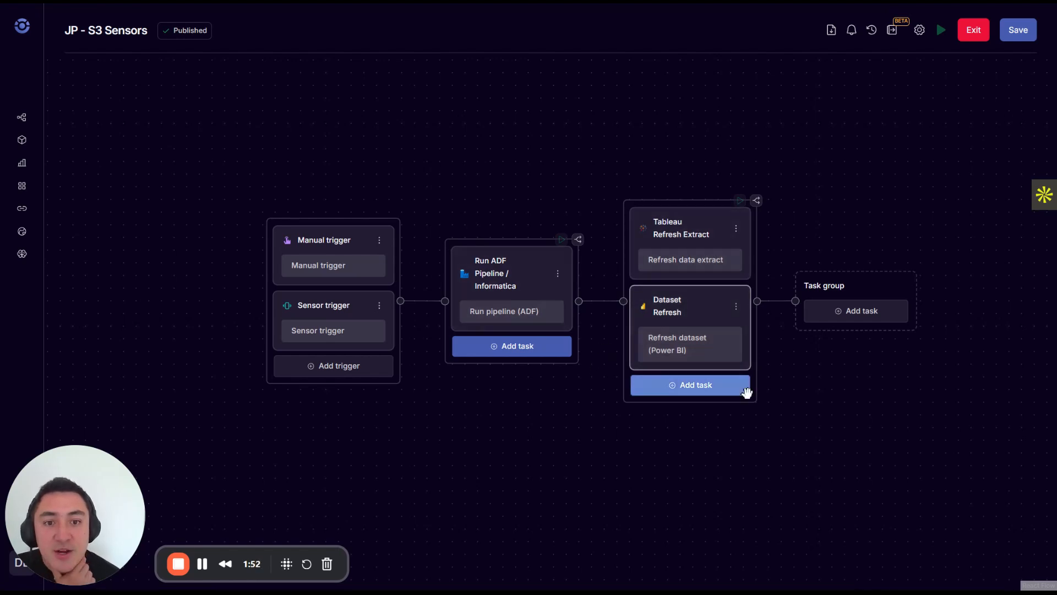
Review the version diff for the JP - S3 Sensors pipeline, then save it with Publish enabled.
click(1019, 32)
scroll(633, 342, down, 2)
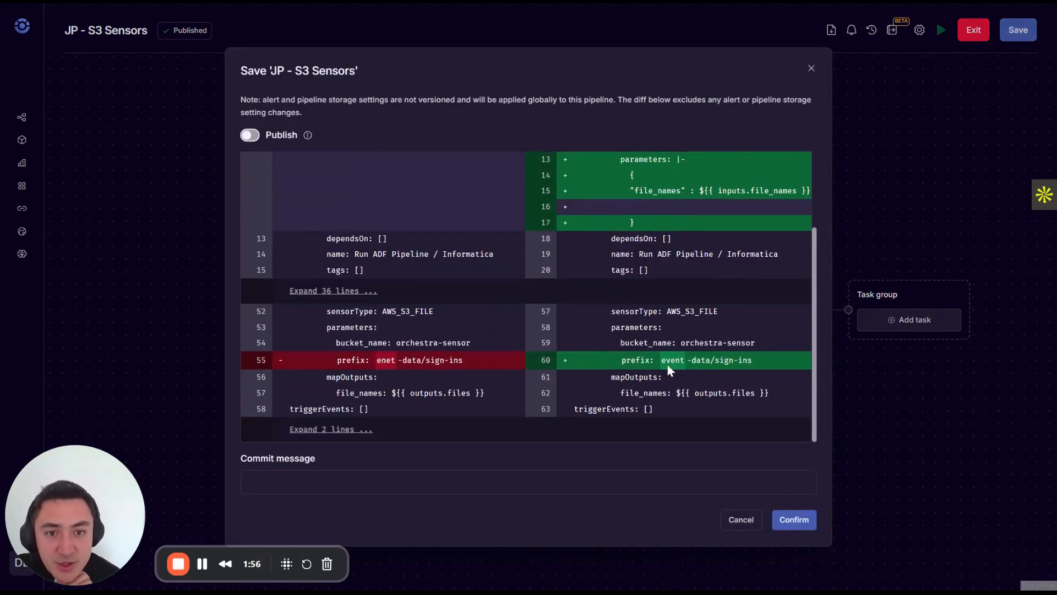
scroll(693, 372, up, 2)
click(255, 138)
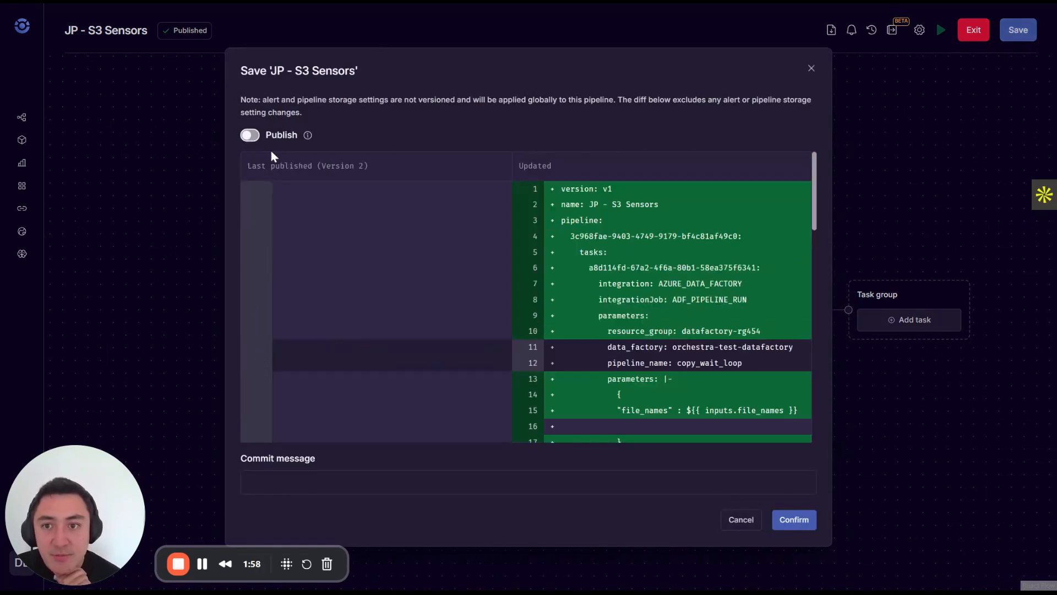
click(796, 524)
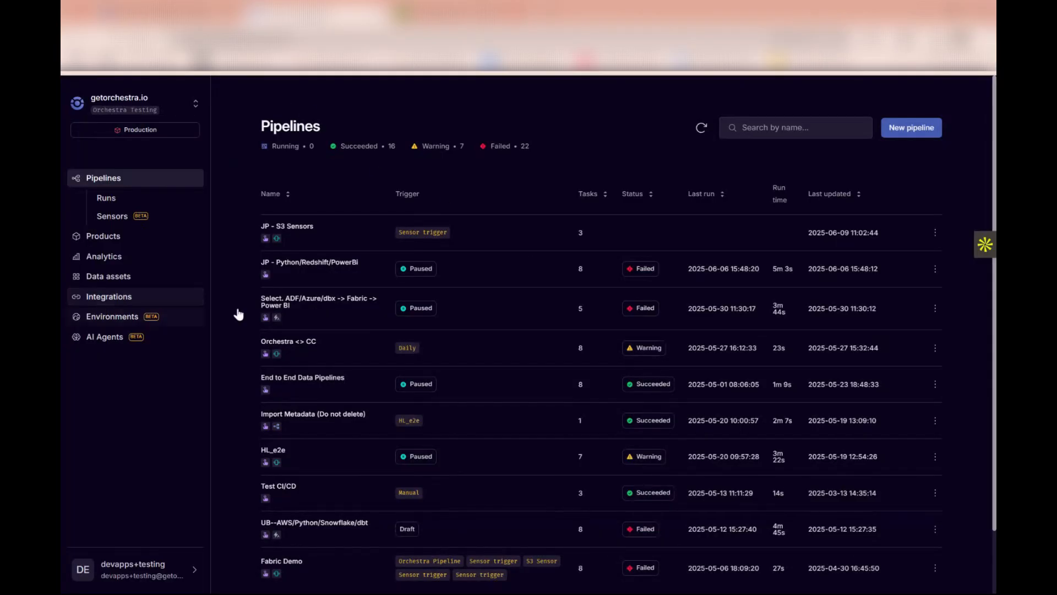
Open the sensors list and check the AWS S3 file sensor status under the JP - S3 Sensors trigger.
click(110, 216)
scroll(401, 270, down, 4)
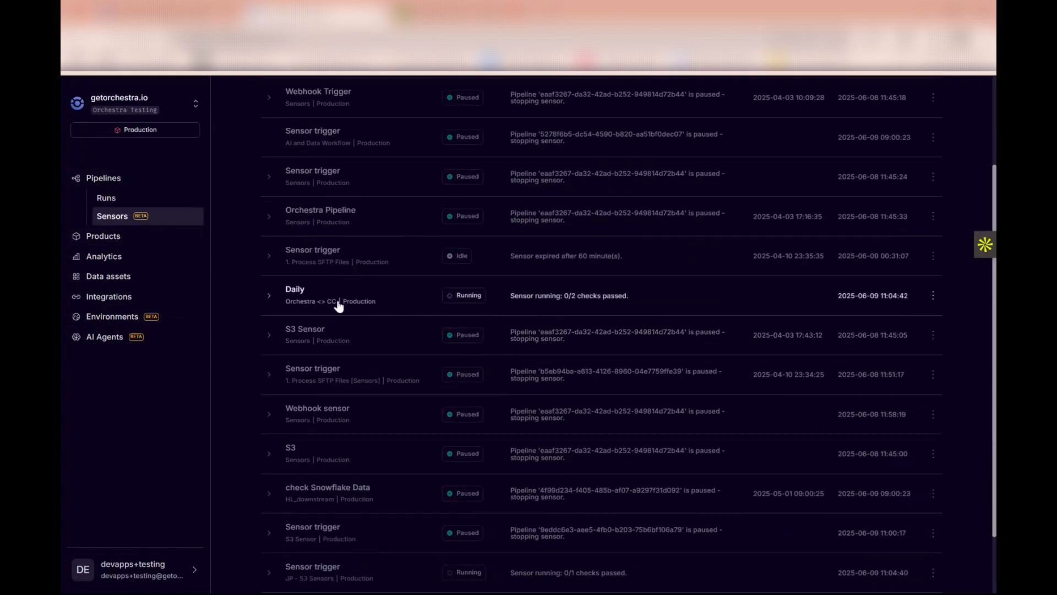
click(270, 492)
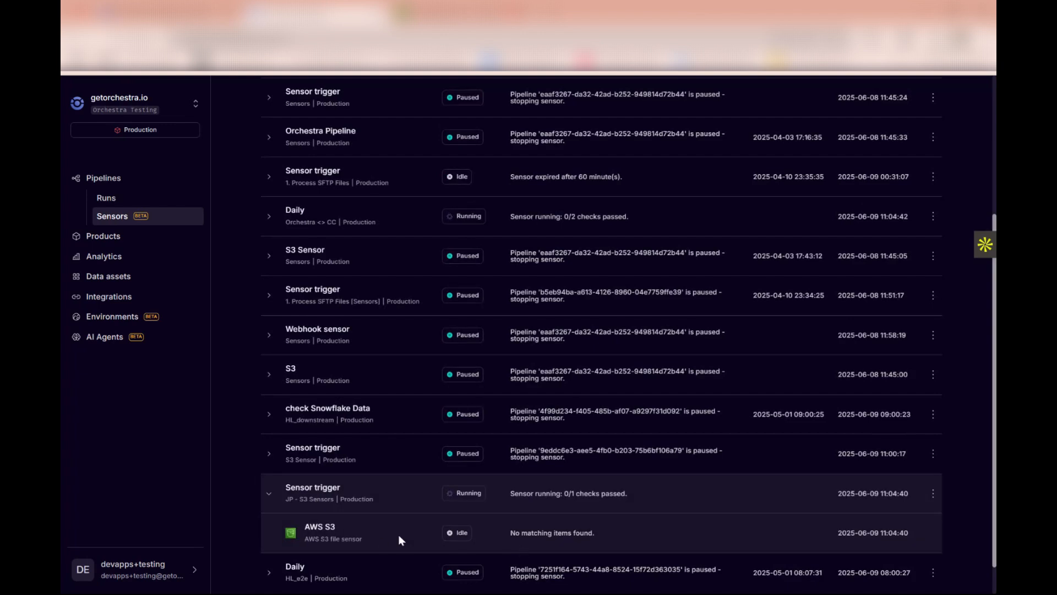
drag(510, 534, 574, 533)
click(597, 538)
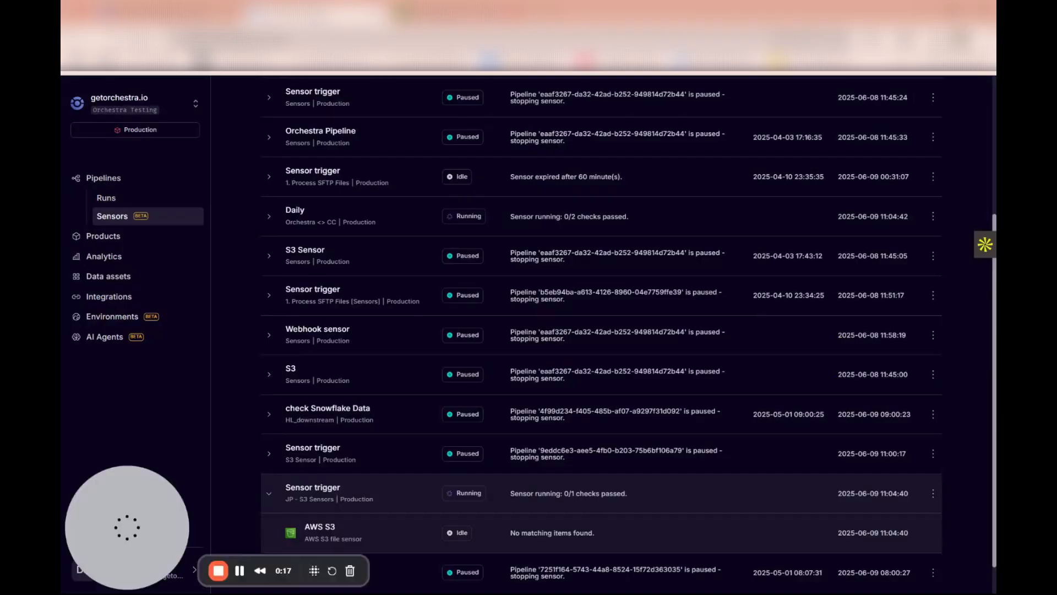
Switch to Amazon S3, upload data_6.csv to the event_data/sign_ins/2025_03_01 folder, and open that destination folder.
click(429, 15)
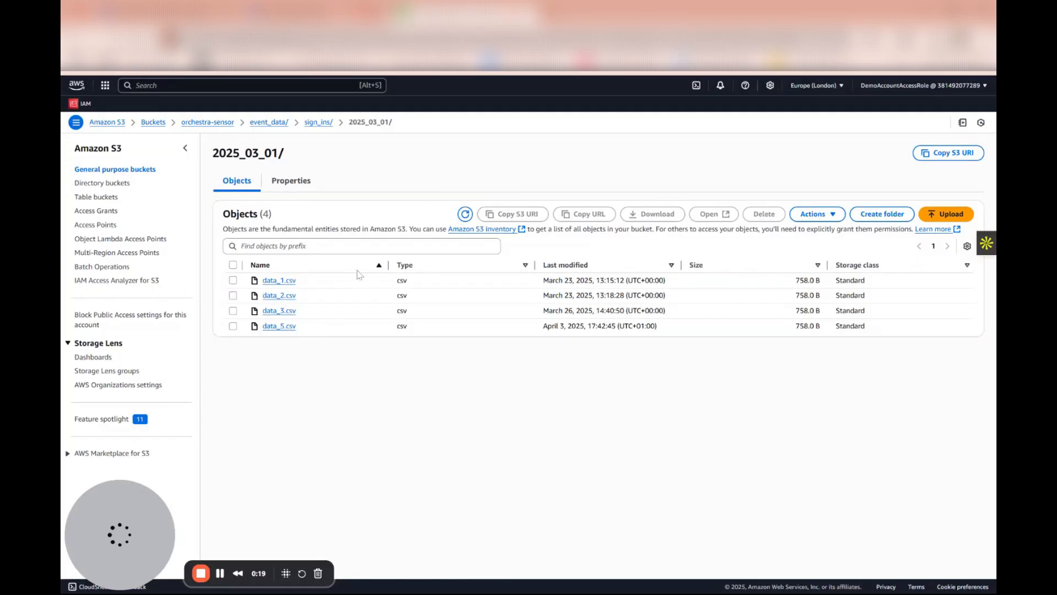
click(946, 214)
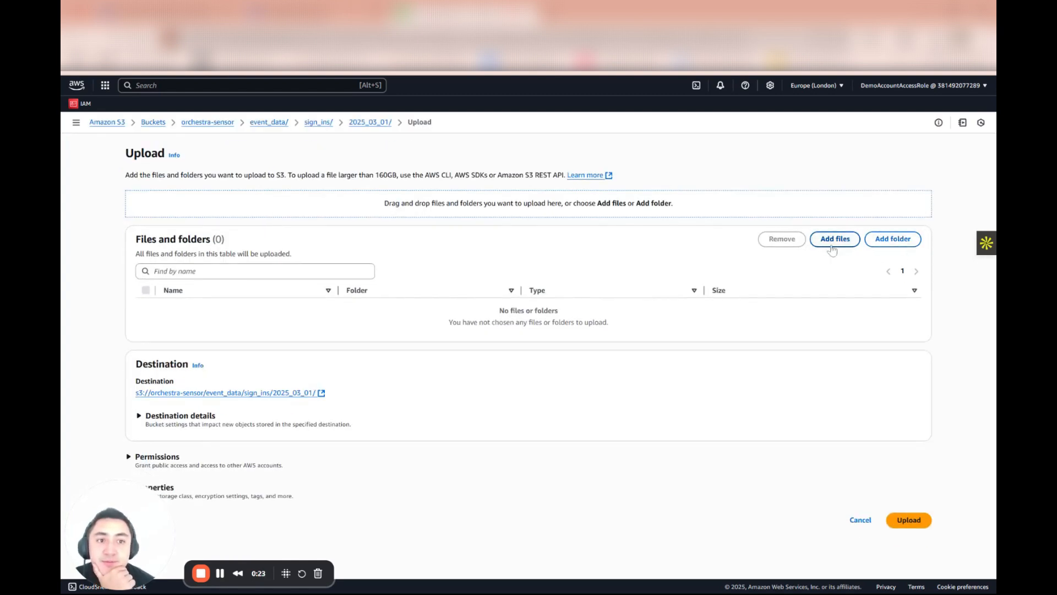
click(846, 243)
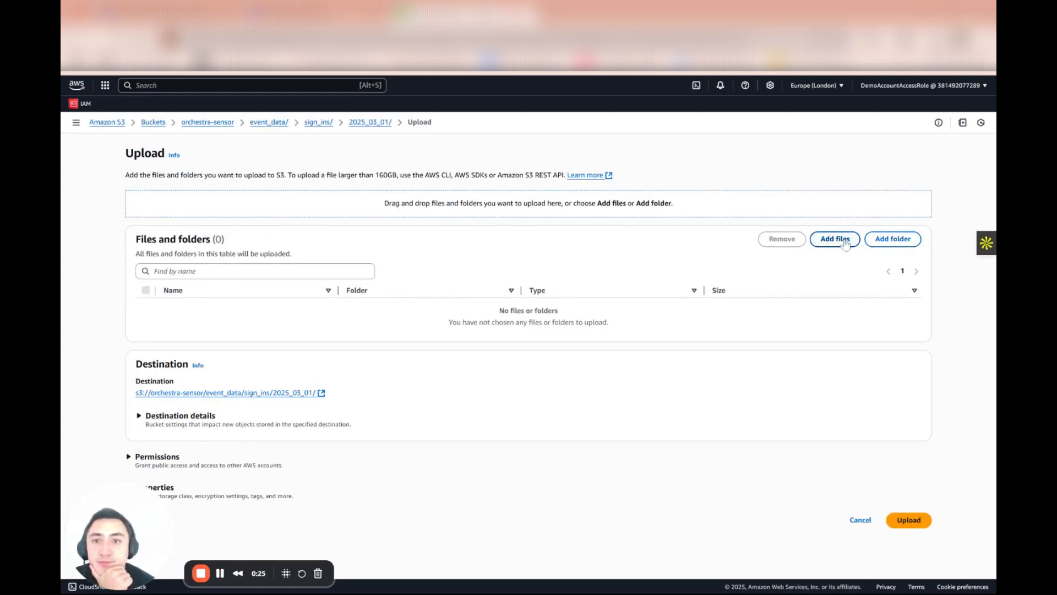
click(680, 416)
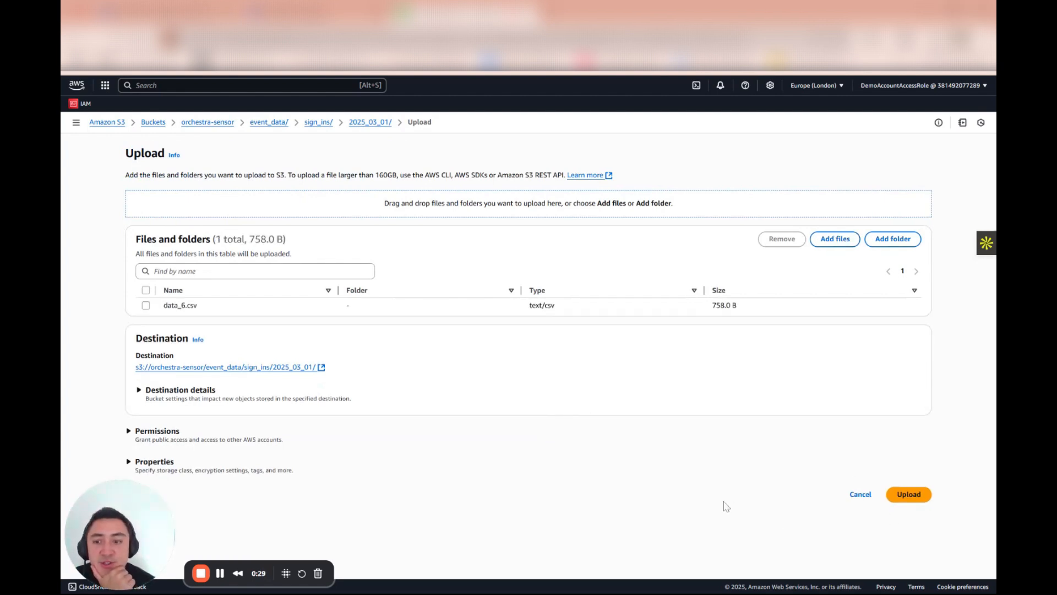
click(916, 496)
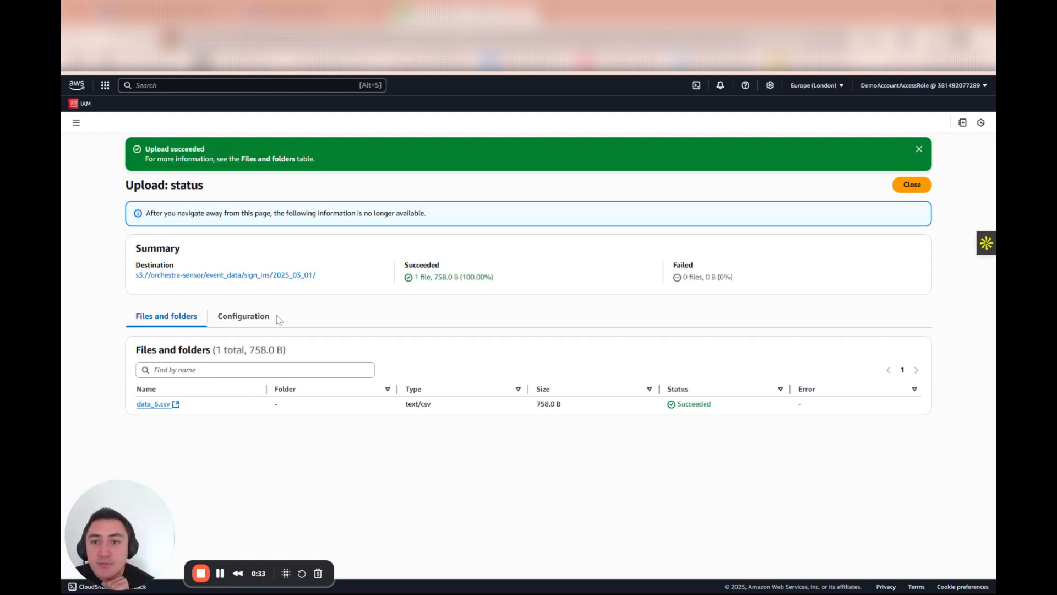
click(251, 277)
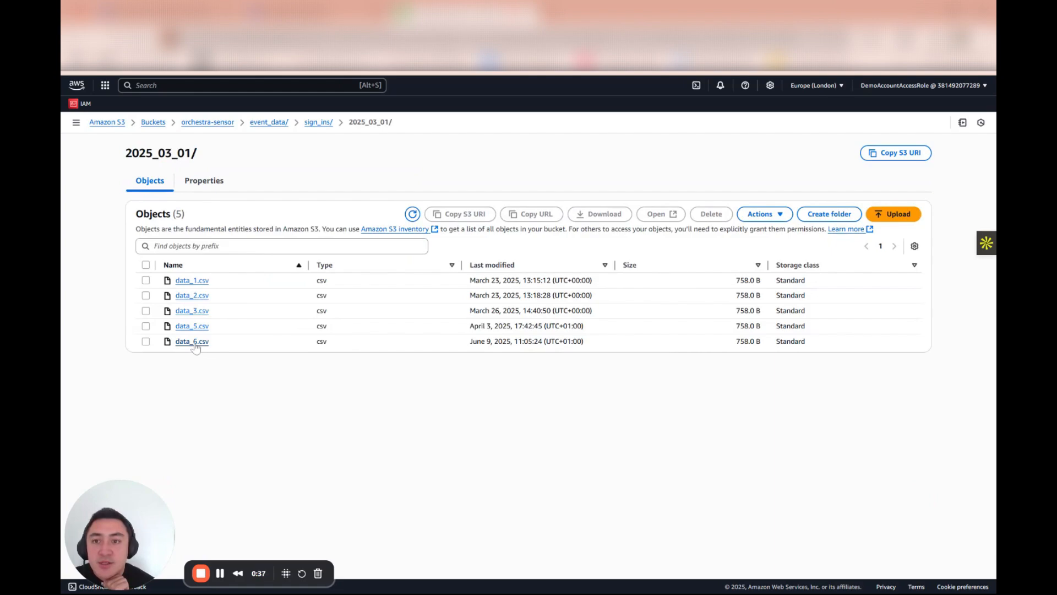
Return to Orchestra, check the JP - S3 Sensors trigger status, and open that pipeline's latest run.
click(310, 14)
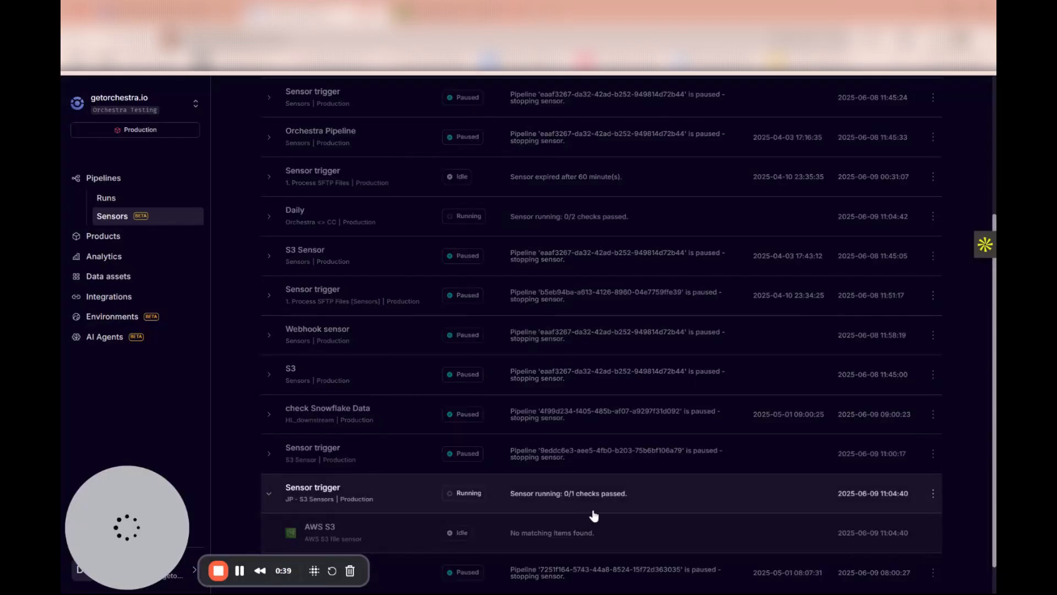
scroll(655, 505, down, 1)
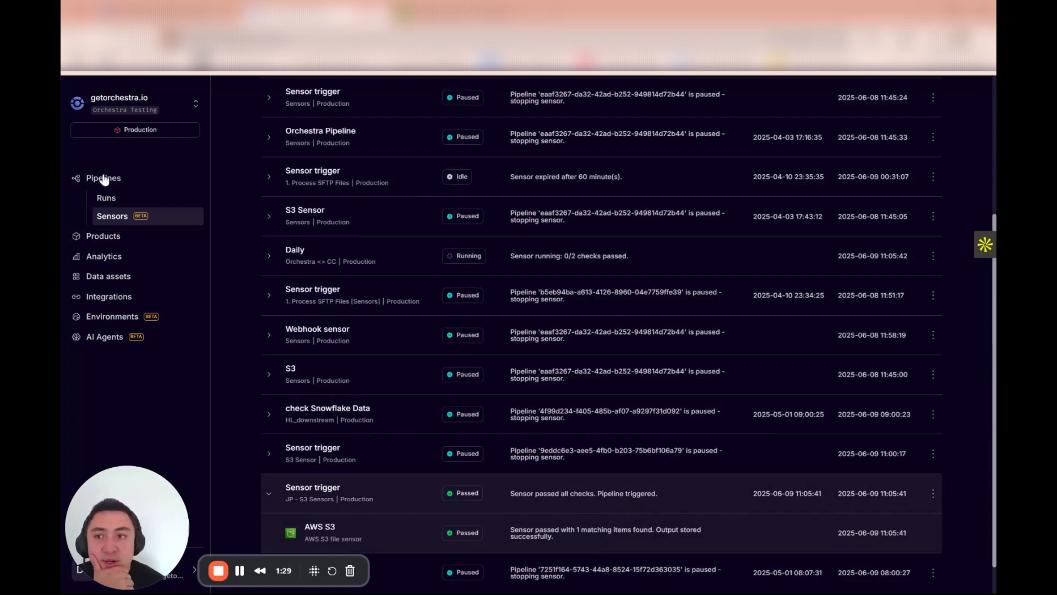
click(103, 177)
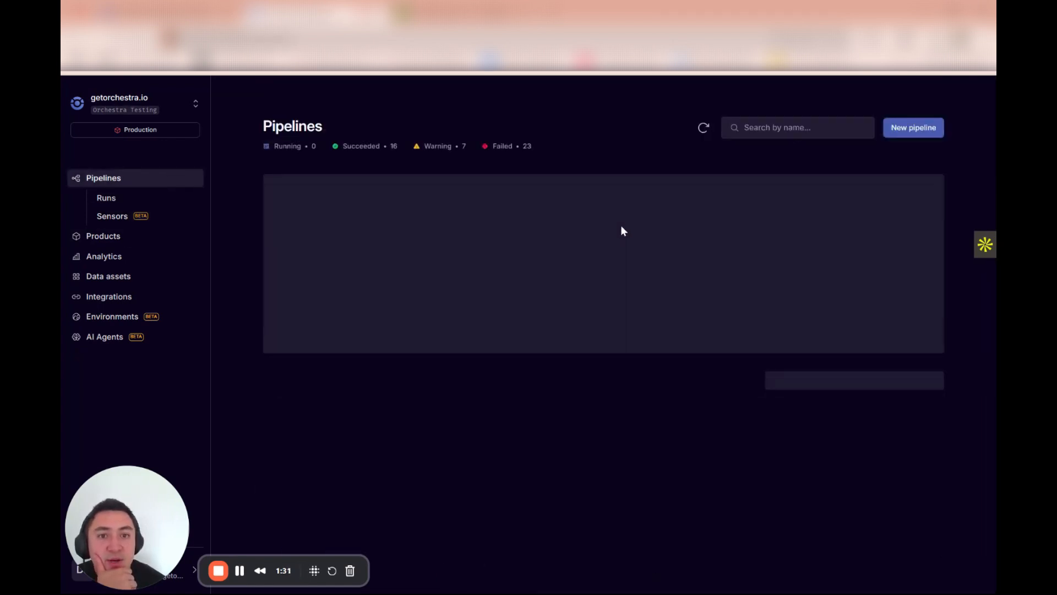
click(839, 235)
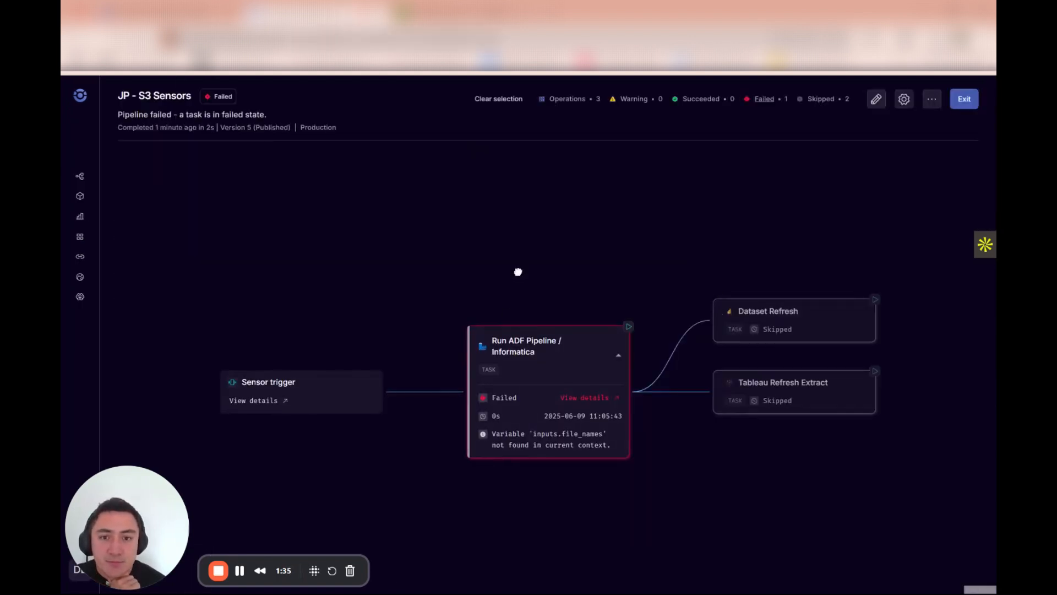
Inspect the sensor trigger's run inputs in the pipeline run, then close its details.
click(249, 375)
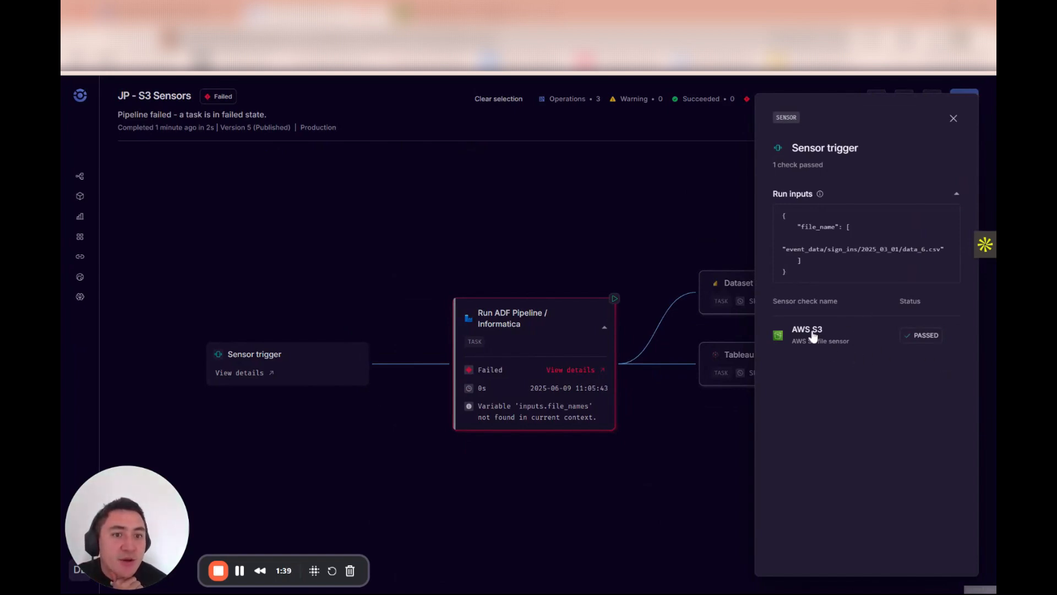
mouse_move(843, 256)
drag(811, 271, 779, 213)
click(768, 216)
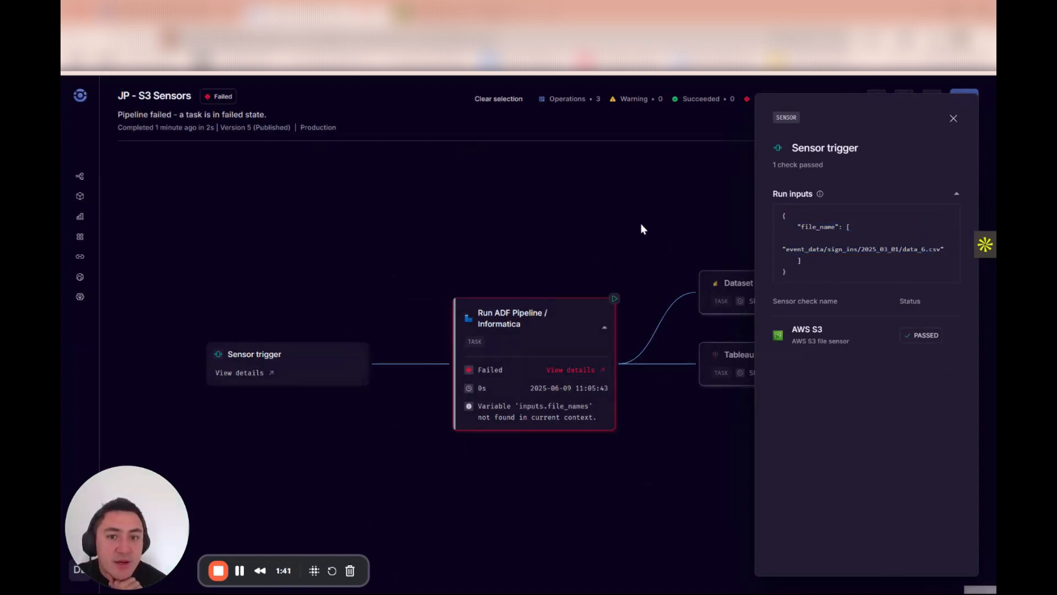
click(640, 223)
drag(689, 221, 608, 196)
Review the Run ADF Pipeline / Informatica task's error details and pipeline run parameters, then close them.
click(496, 347)
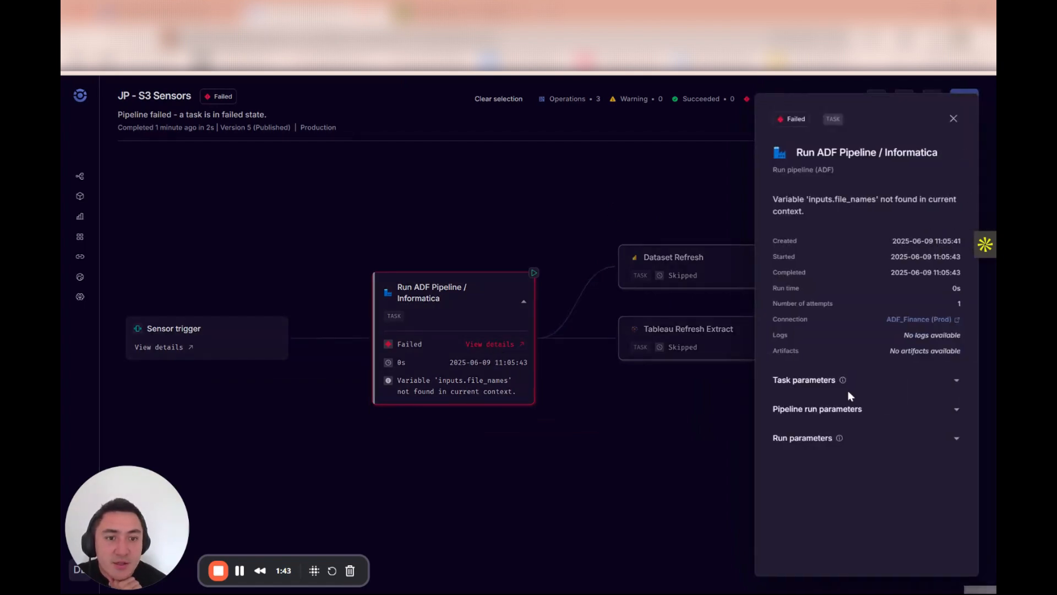
click(795, 408)
scroll(836, 460, down, 3)
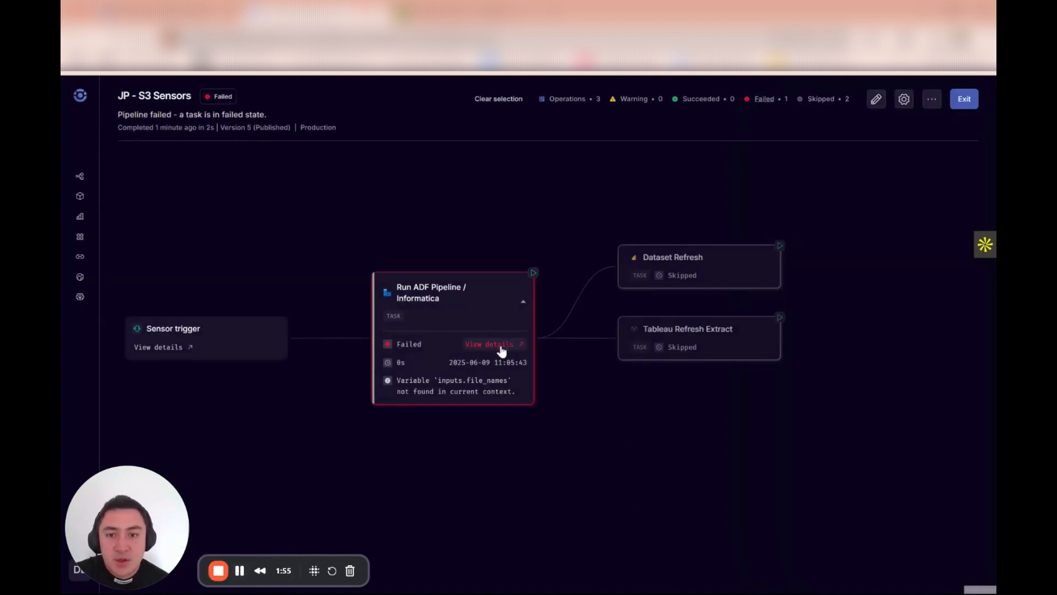
click(498, 345)
click(517, 269)
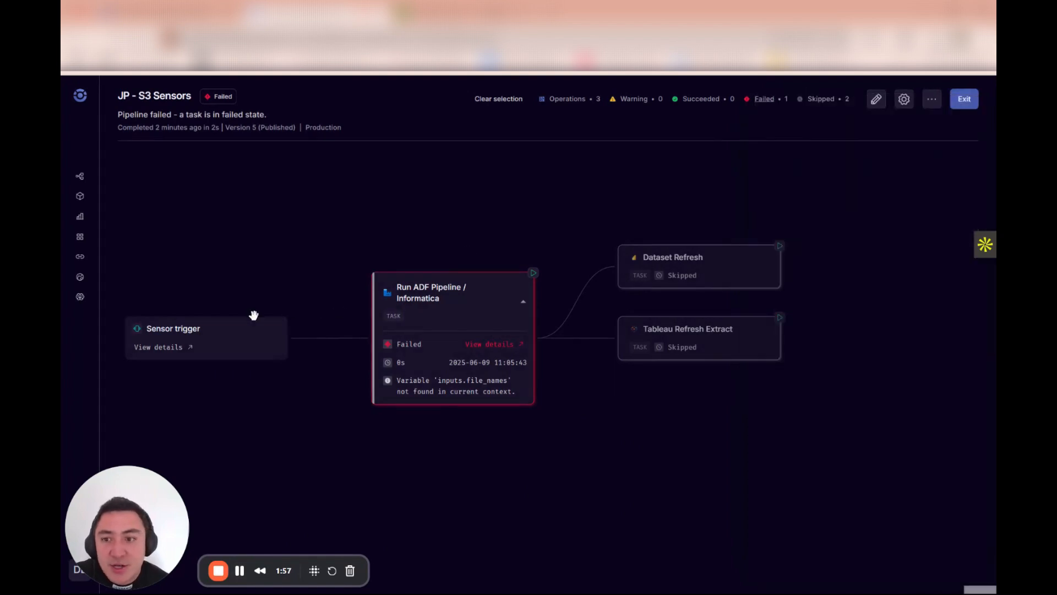
Reopen the sensor trigger's details and highlight the file_name key in its run inputs.
click(171, 348)
double_click(818, 226)
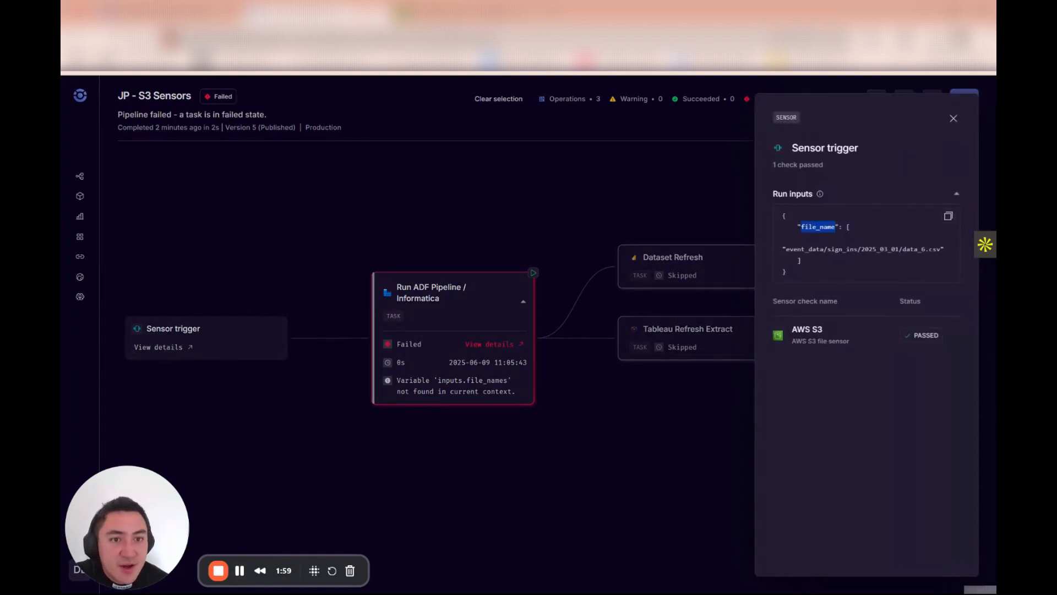
click(535, 446)
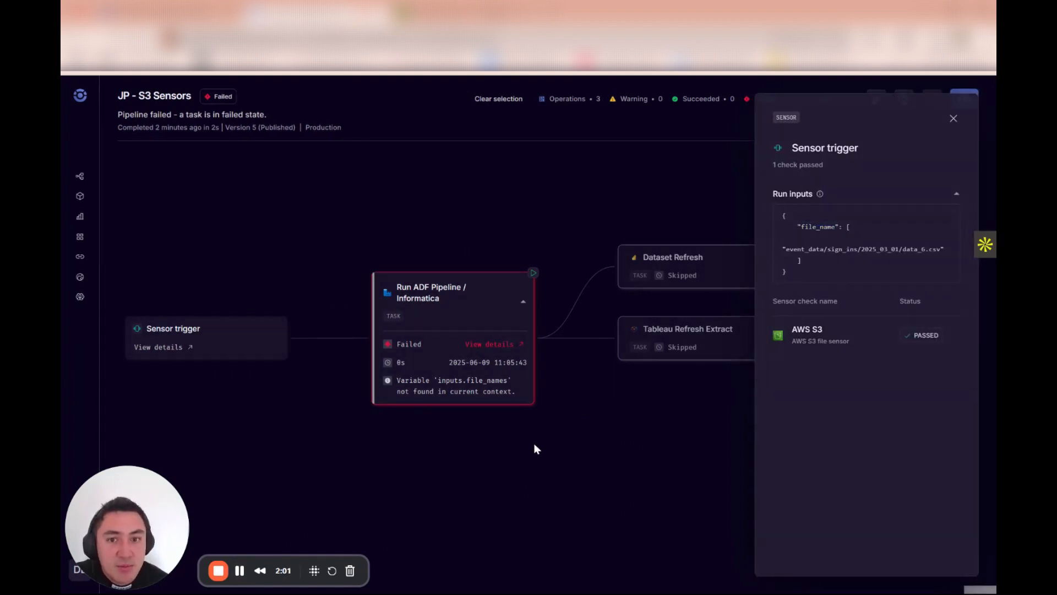
Examine the ADF task's run parameters and highlight the file_names reference in its pipeline run parameters, then close the details.
click(490, 344)
click(783, 438)
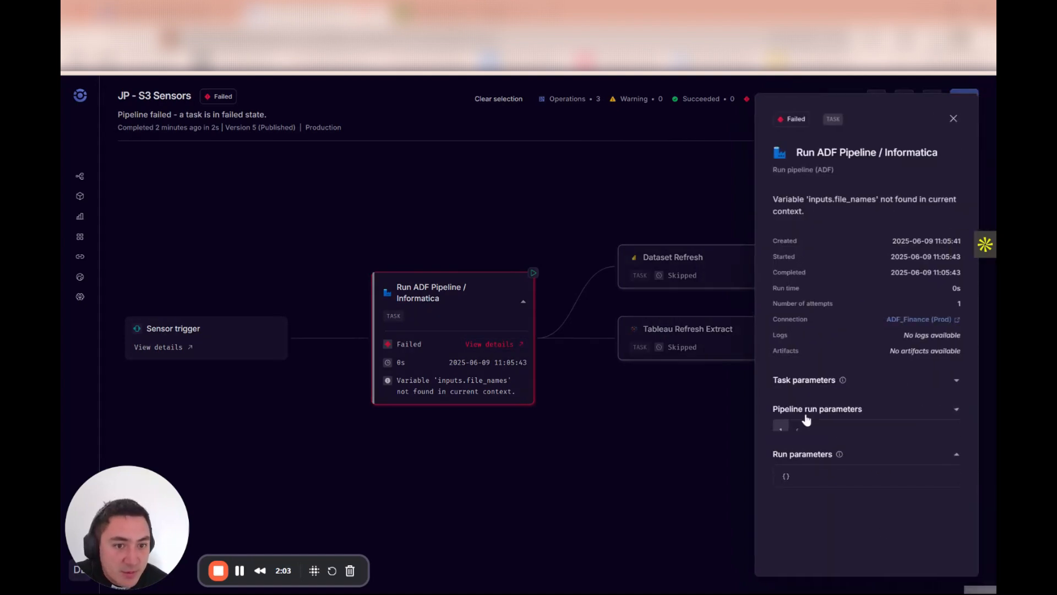
click(804, 409)
drag(894, 442, 935, 442)
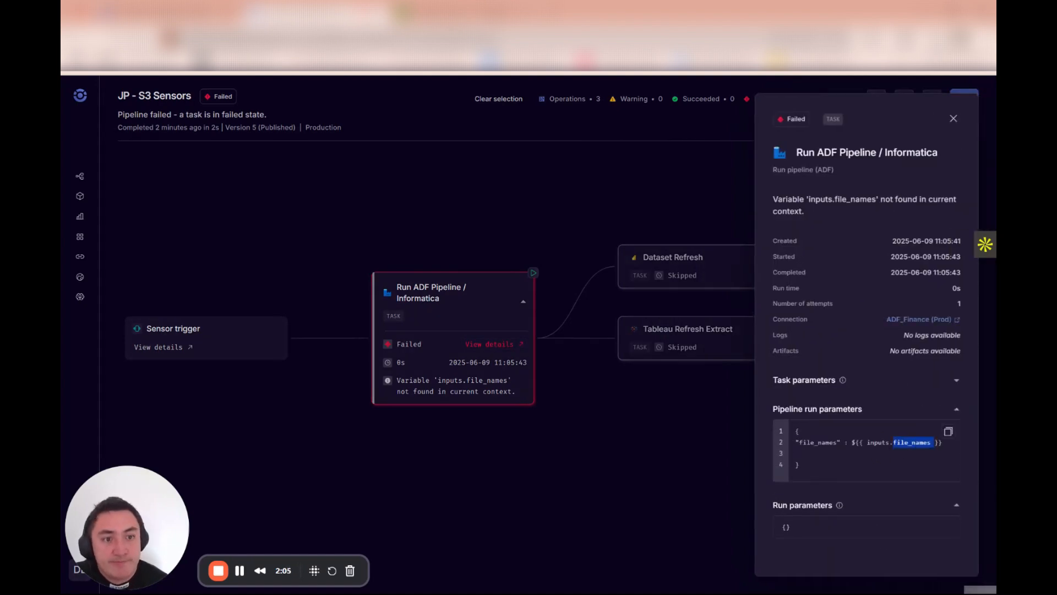
drag(628, 467, 705, 415)
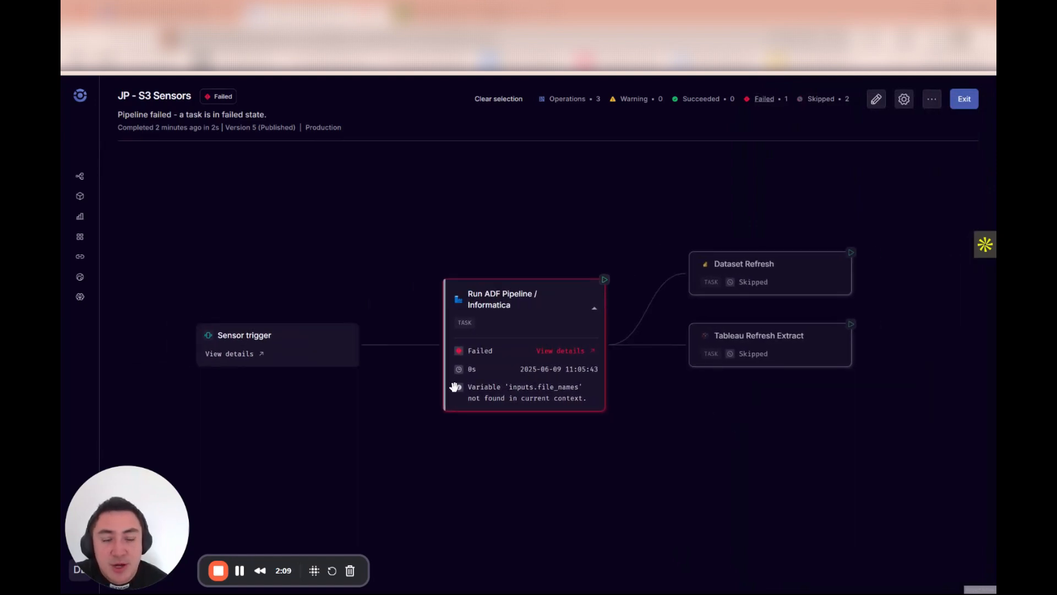
drag(620, 206, 587, 228)
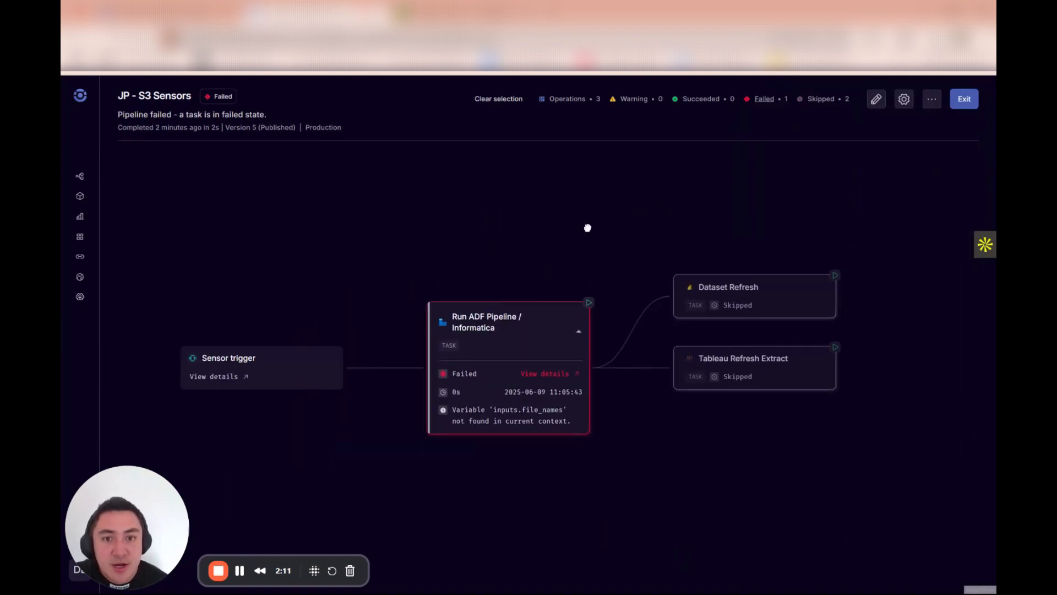
drag(530, 248, 588, 256)
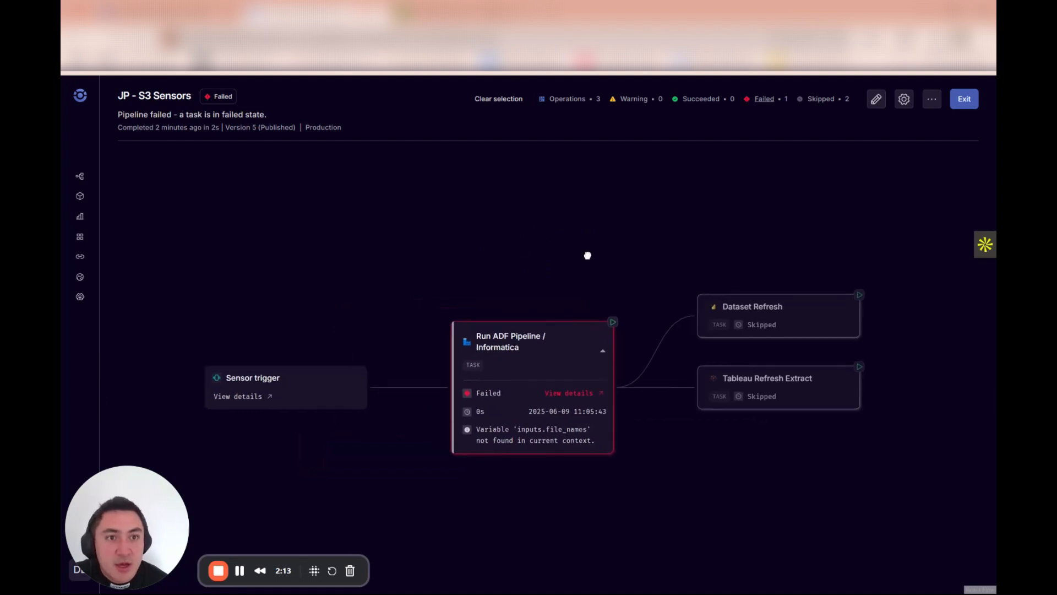